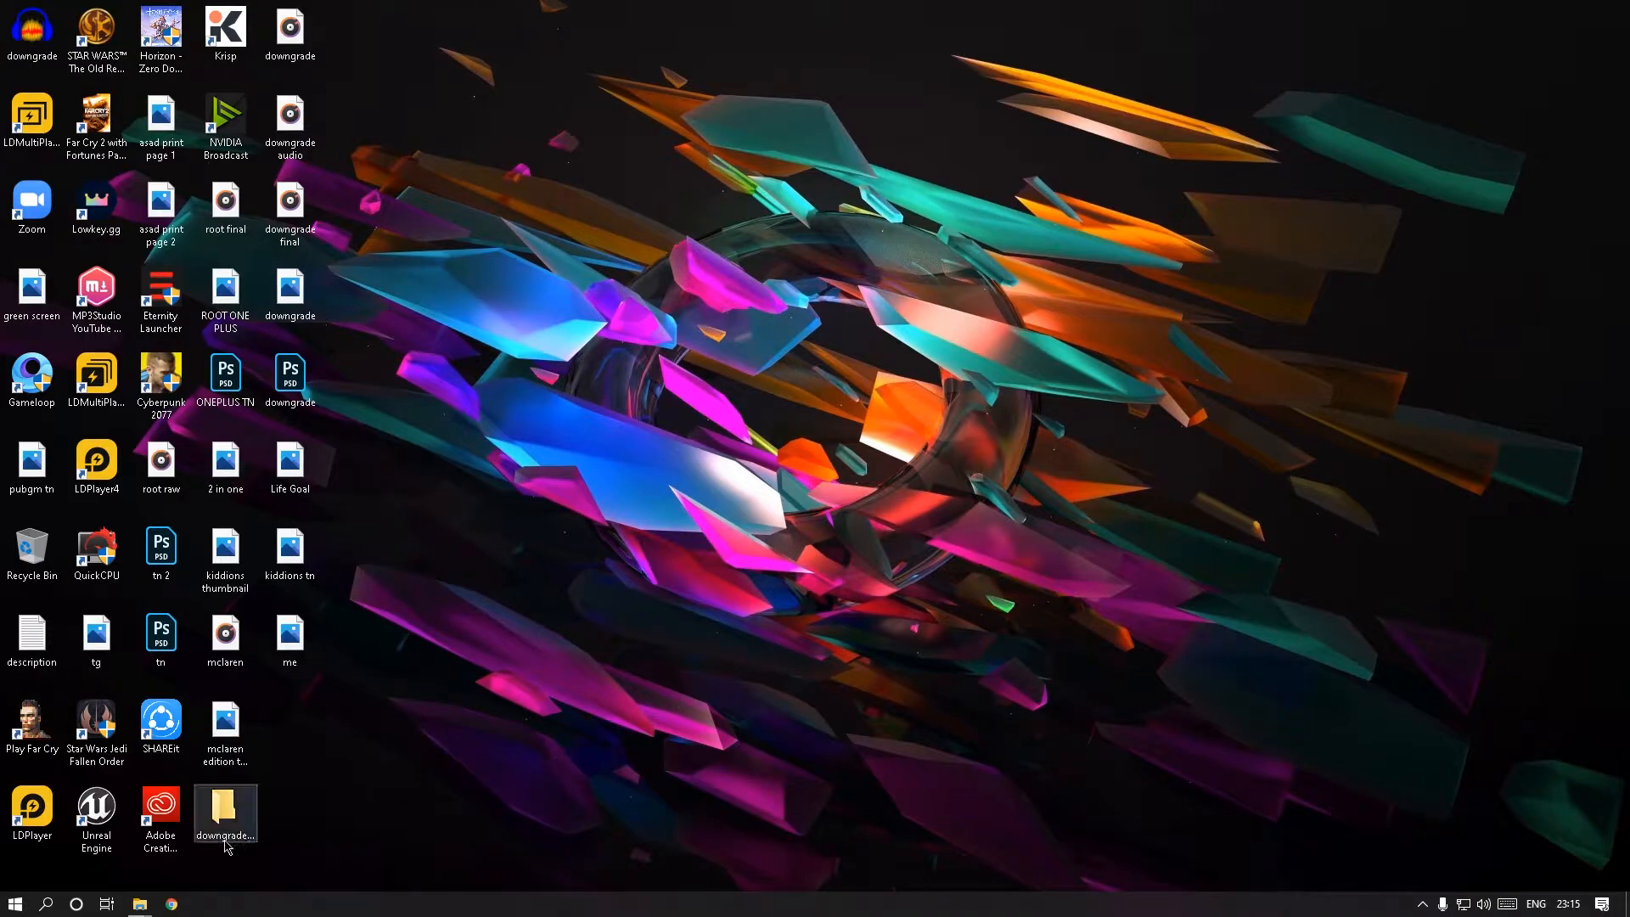
Step: Open the remove.bg website in Chrome
{"action": "left_click", "coordinate": [172, 905]}
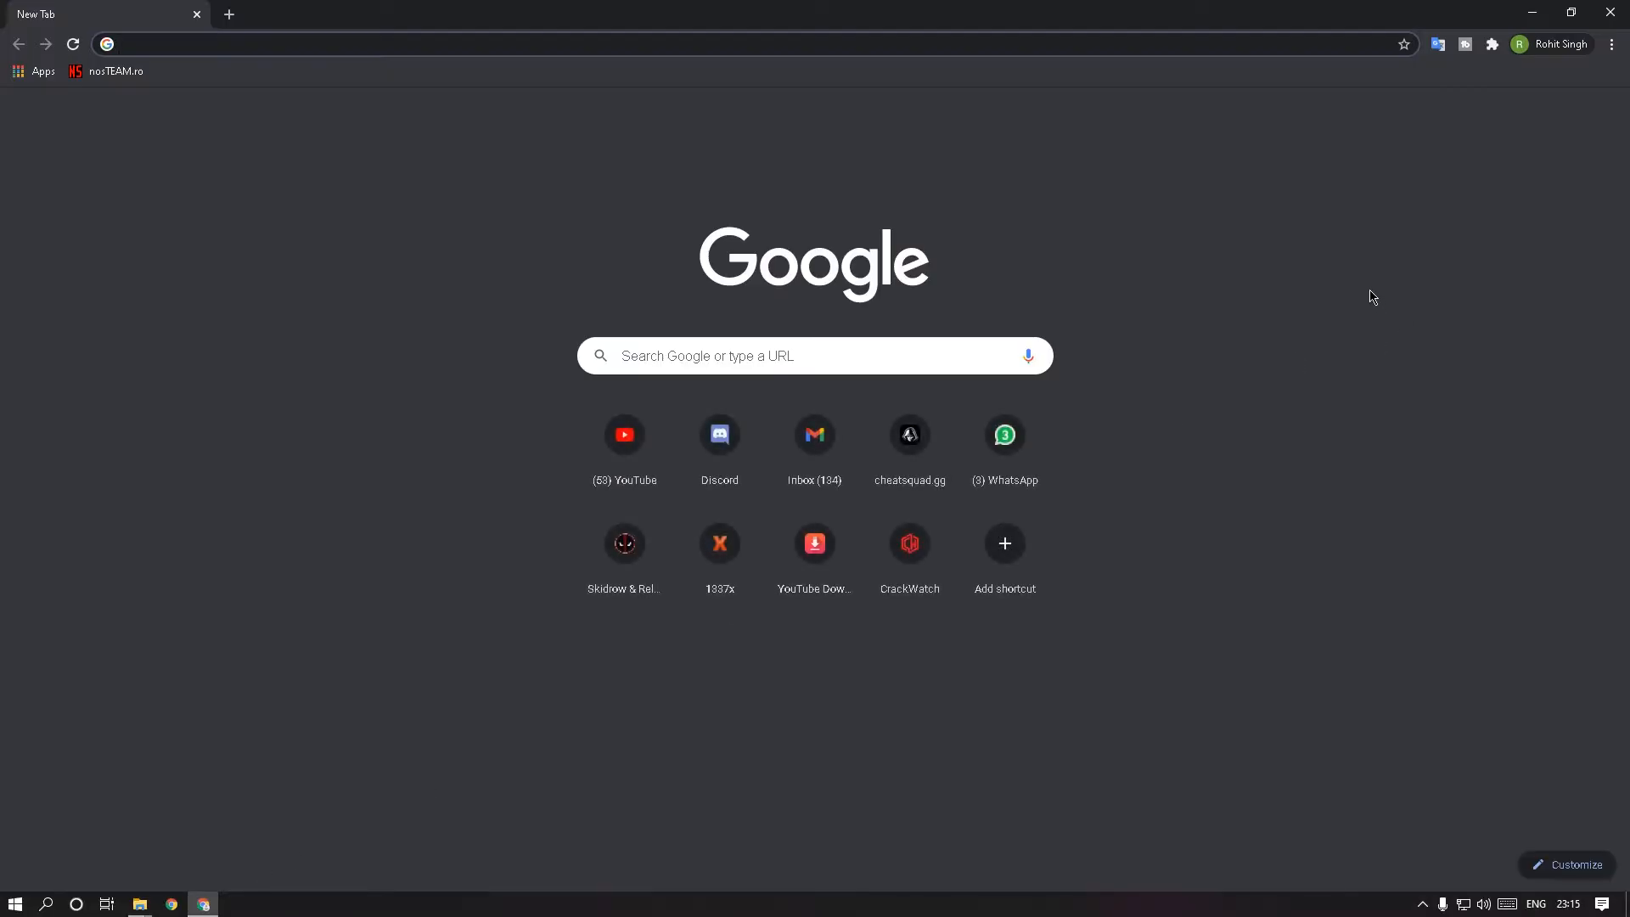
{"action": "type", "text": "remove"}
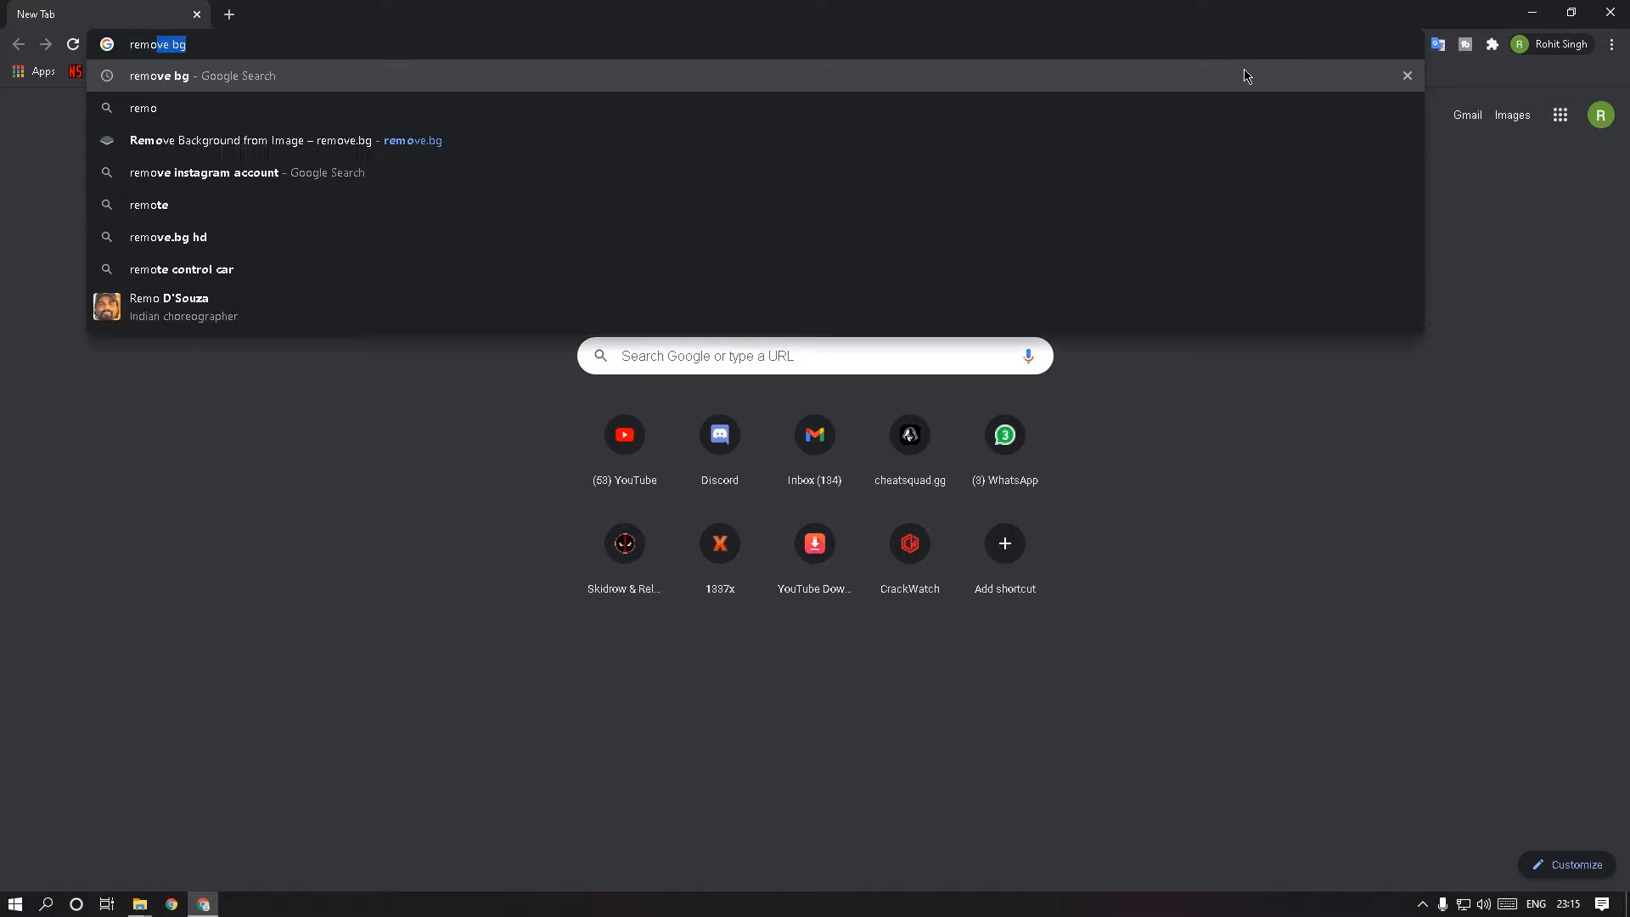
{"action": "type", "text": ".bg"}
{"action": "key", "text": "Return"}
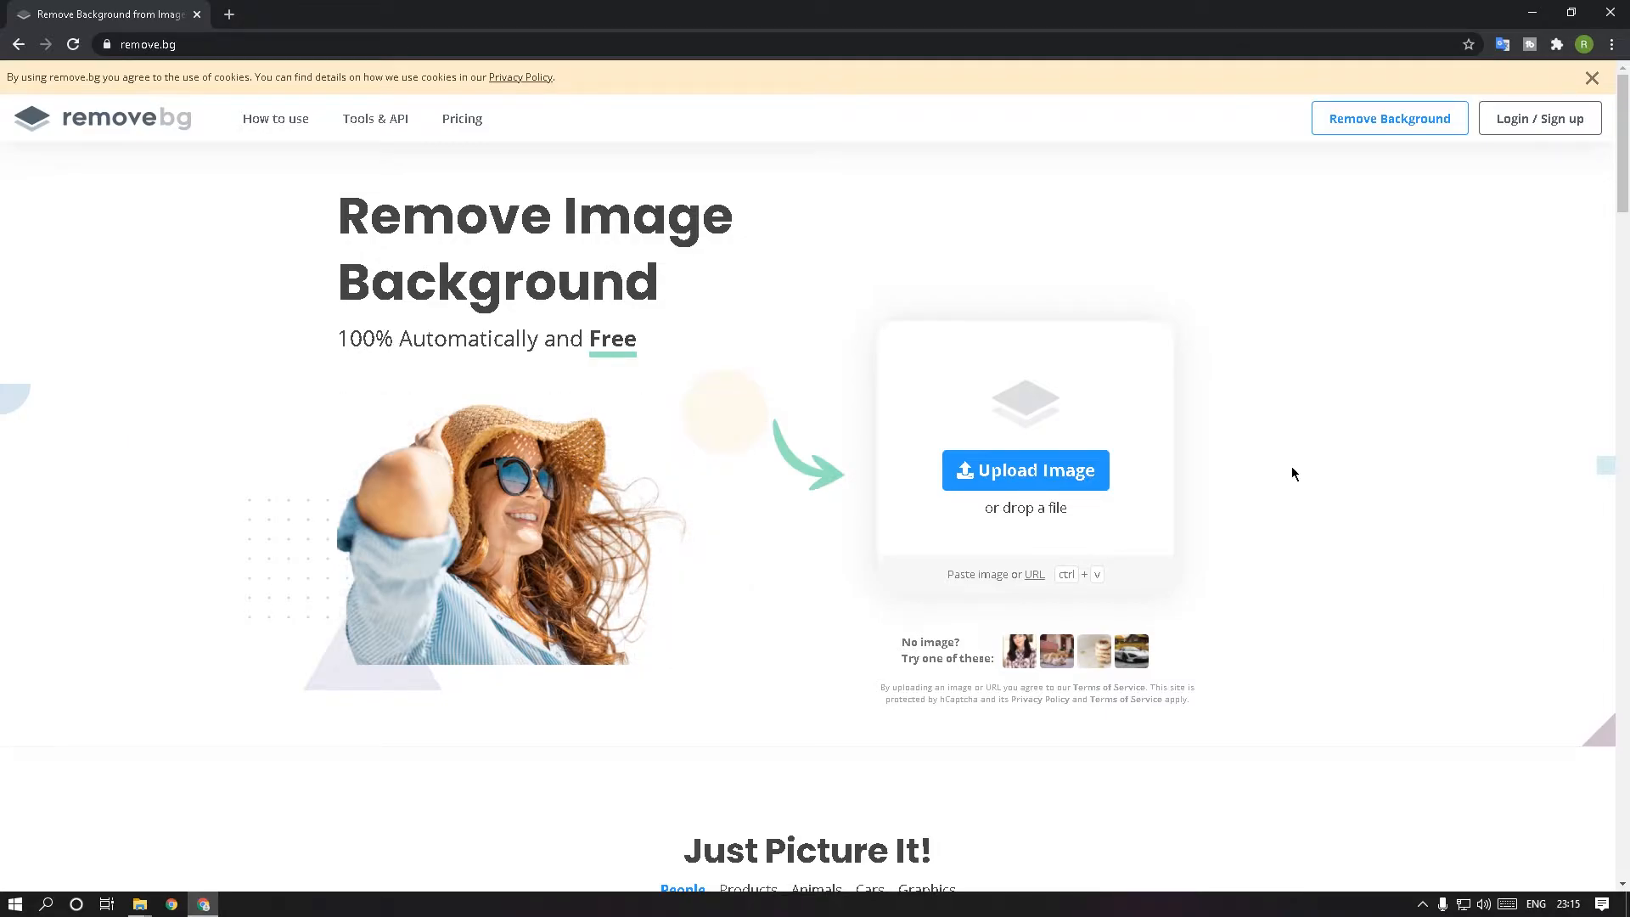
Step: View the original me.jpg photo from the desktop and close the viewer
{"action": "left_click", "coordinate": [1533, 12]}
{"action": "double_click", "coordinate": [304, 645]}
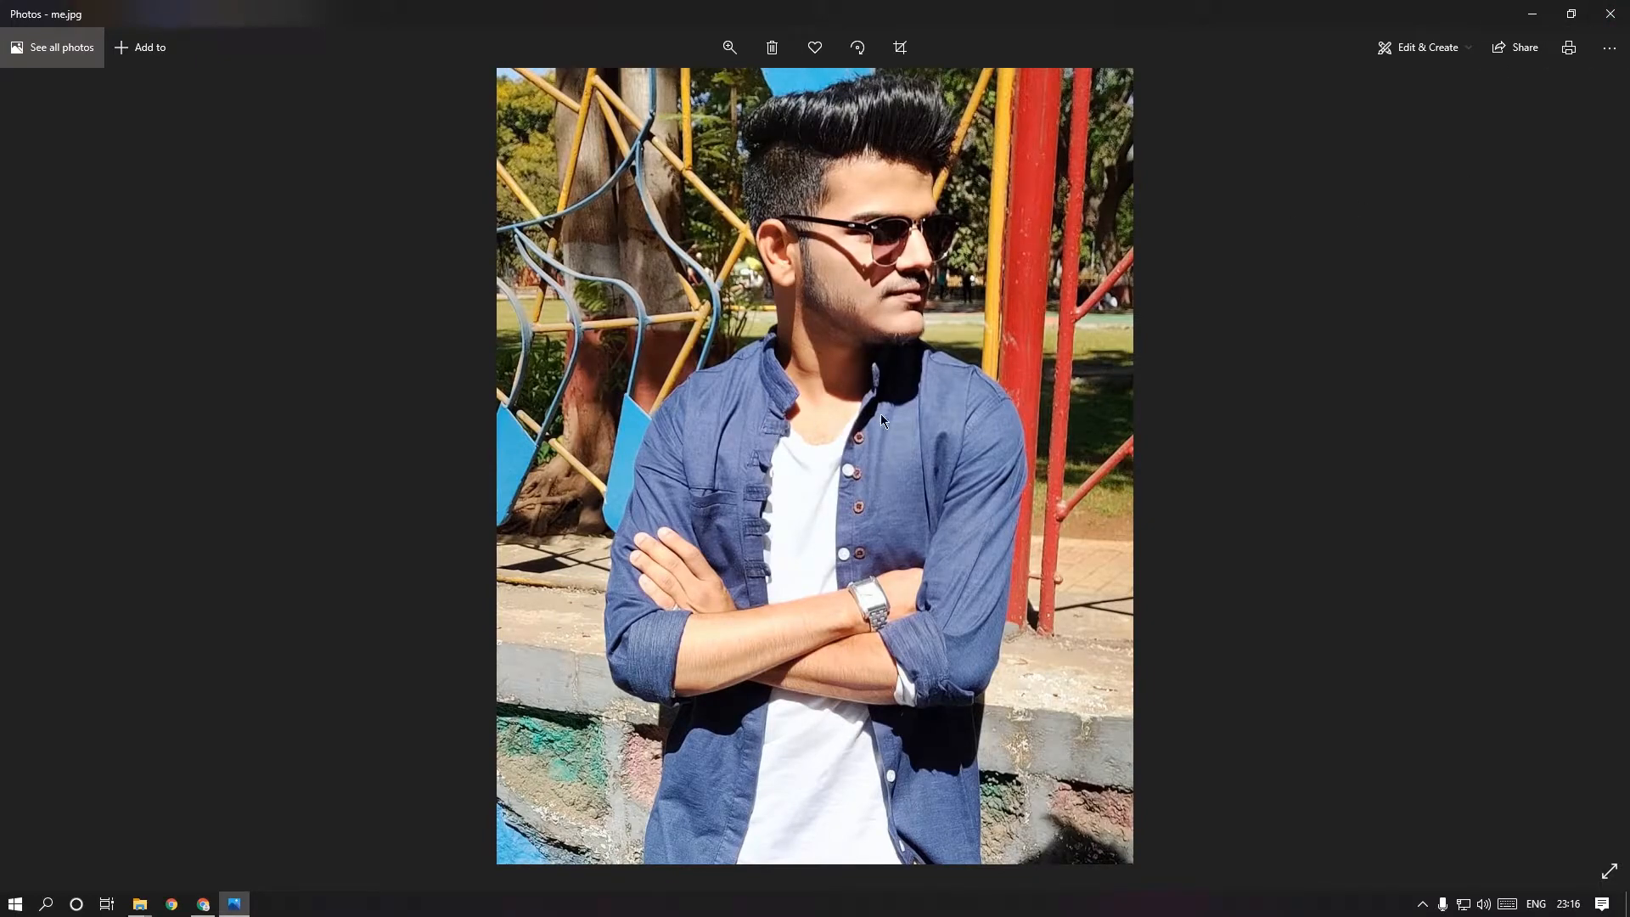
{"action": "left_click", "coordinate": [1610, 13]}
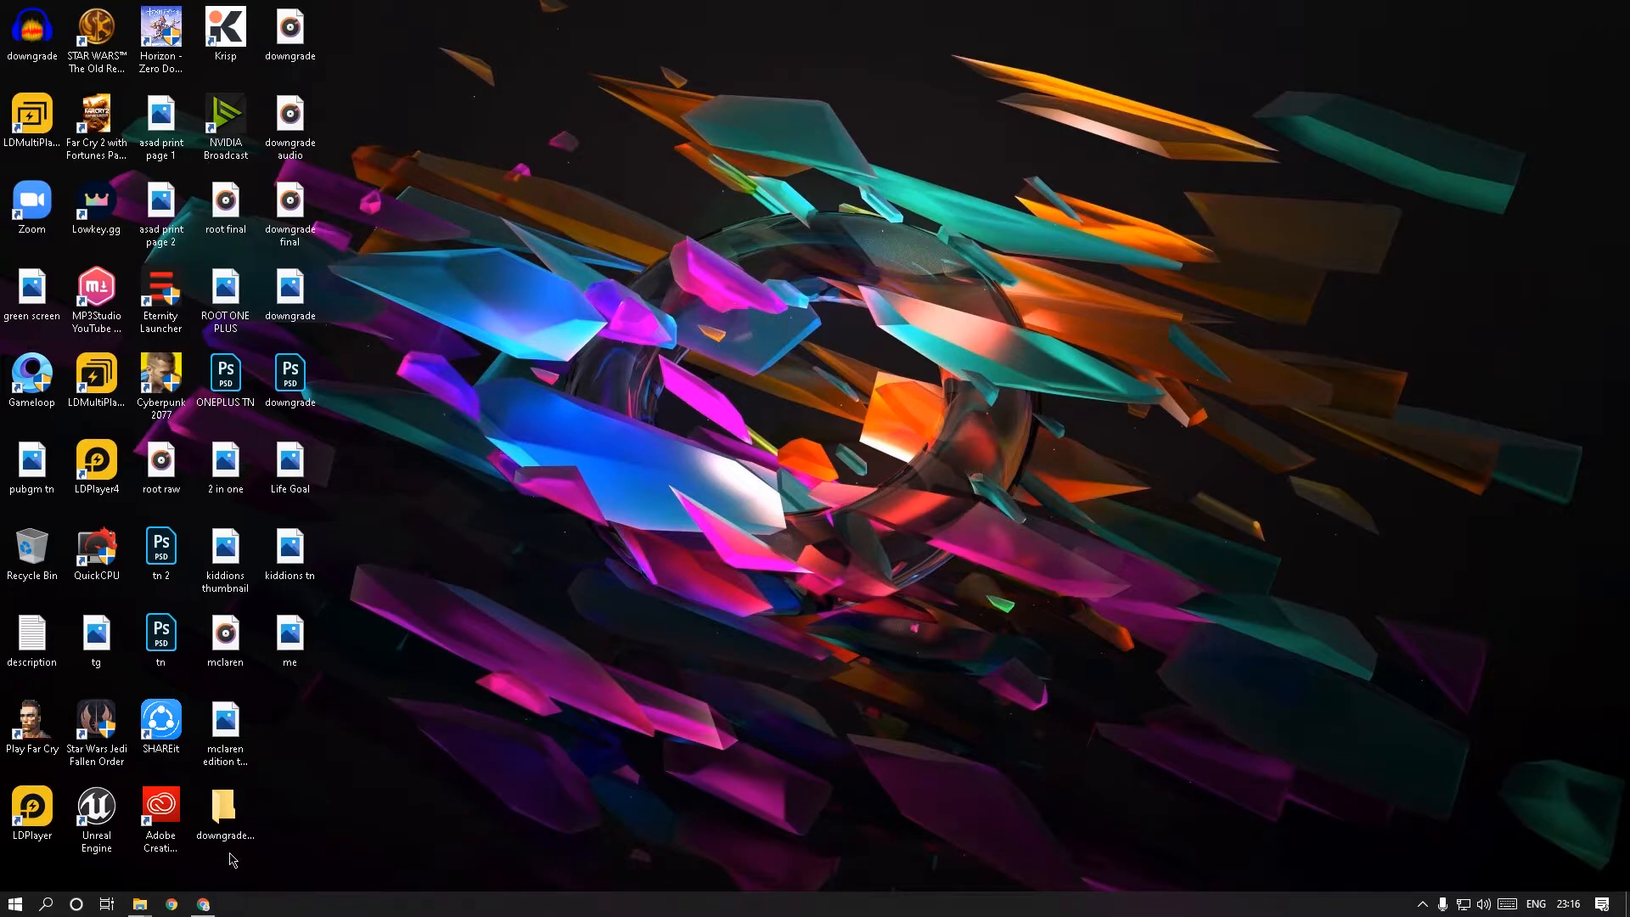
Step: Switch back to remove.bg in Chrome and upload the me image from the Desktop folder for background removal
{"action": "left_click", "coordinate": [203, 904]}
{"action": "left_click", "coordinate": [987, 484]}
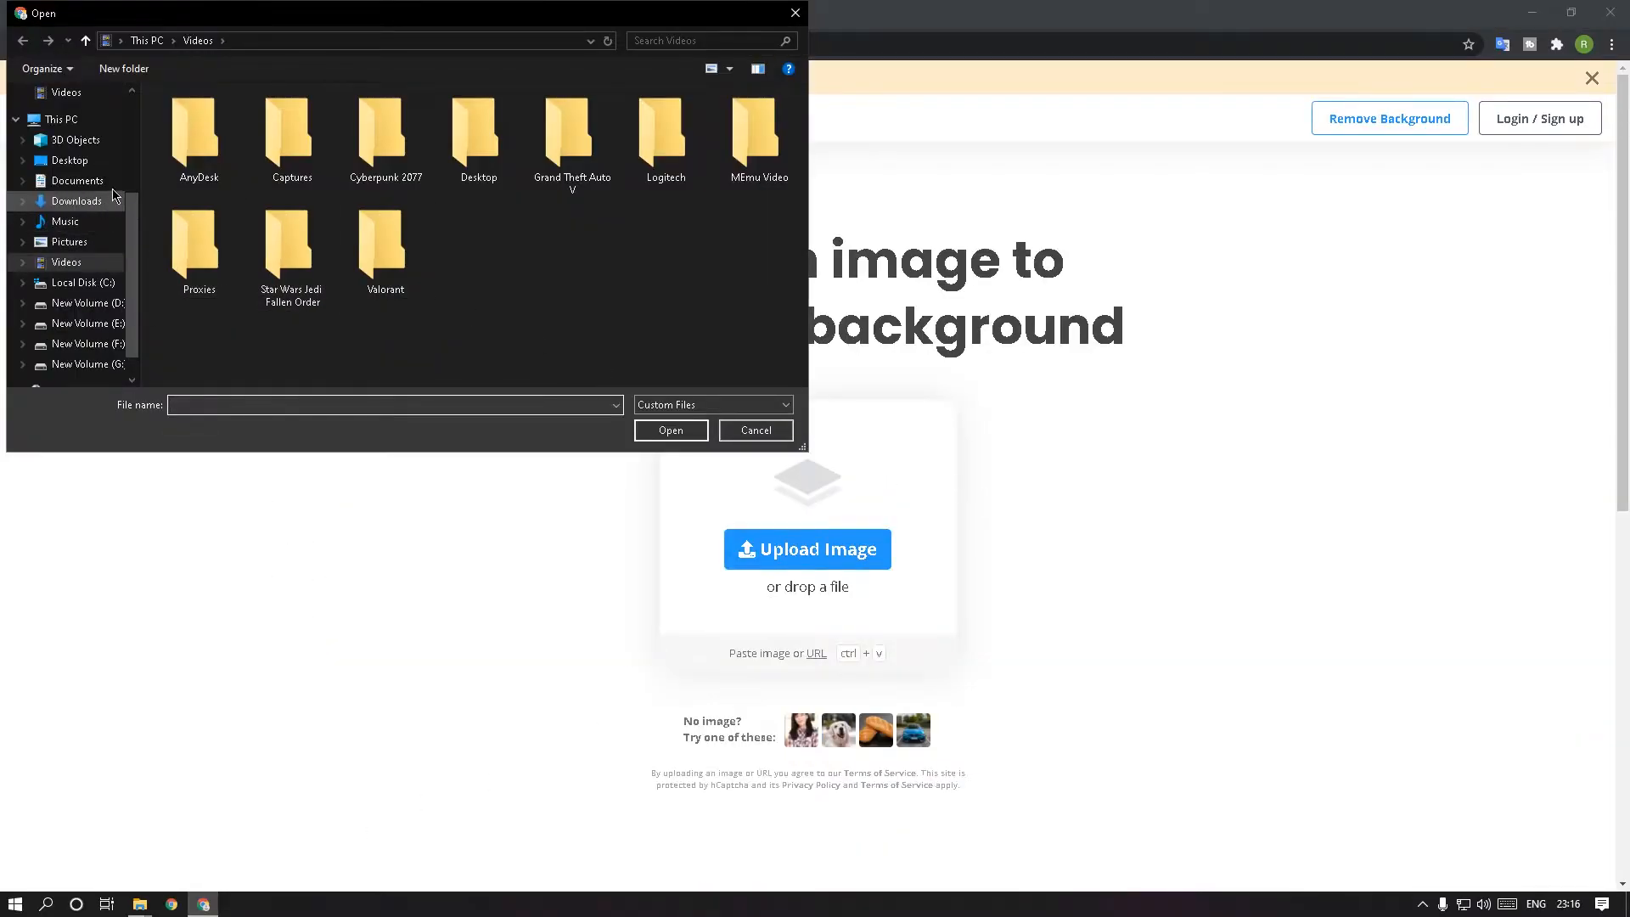
{"action": "left_click", "coordinate": [70, 160]}
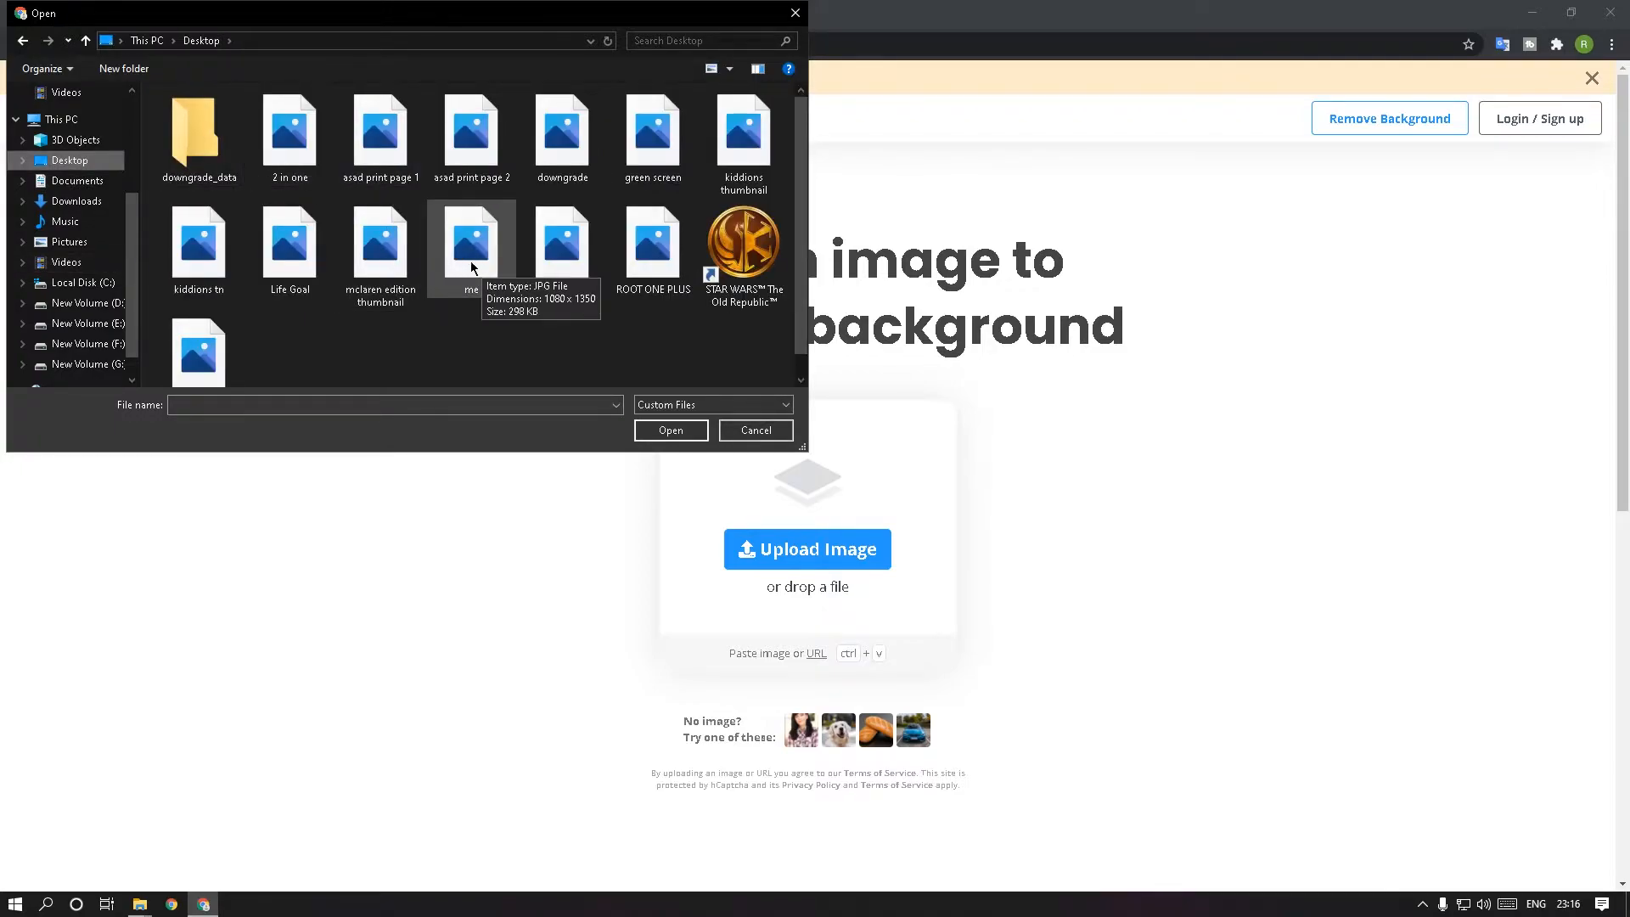
{"action": "left_click", "coordinate": [474, 258]}
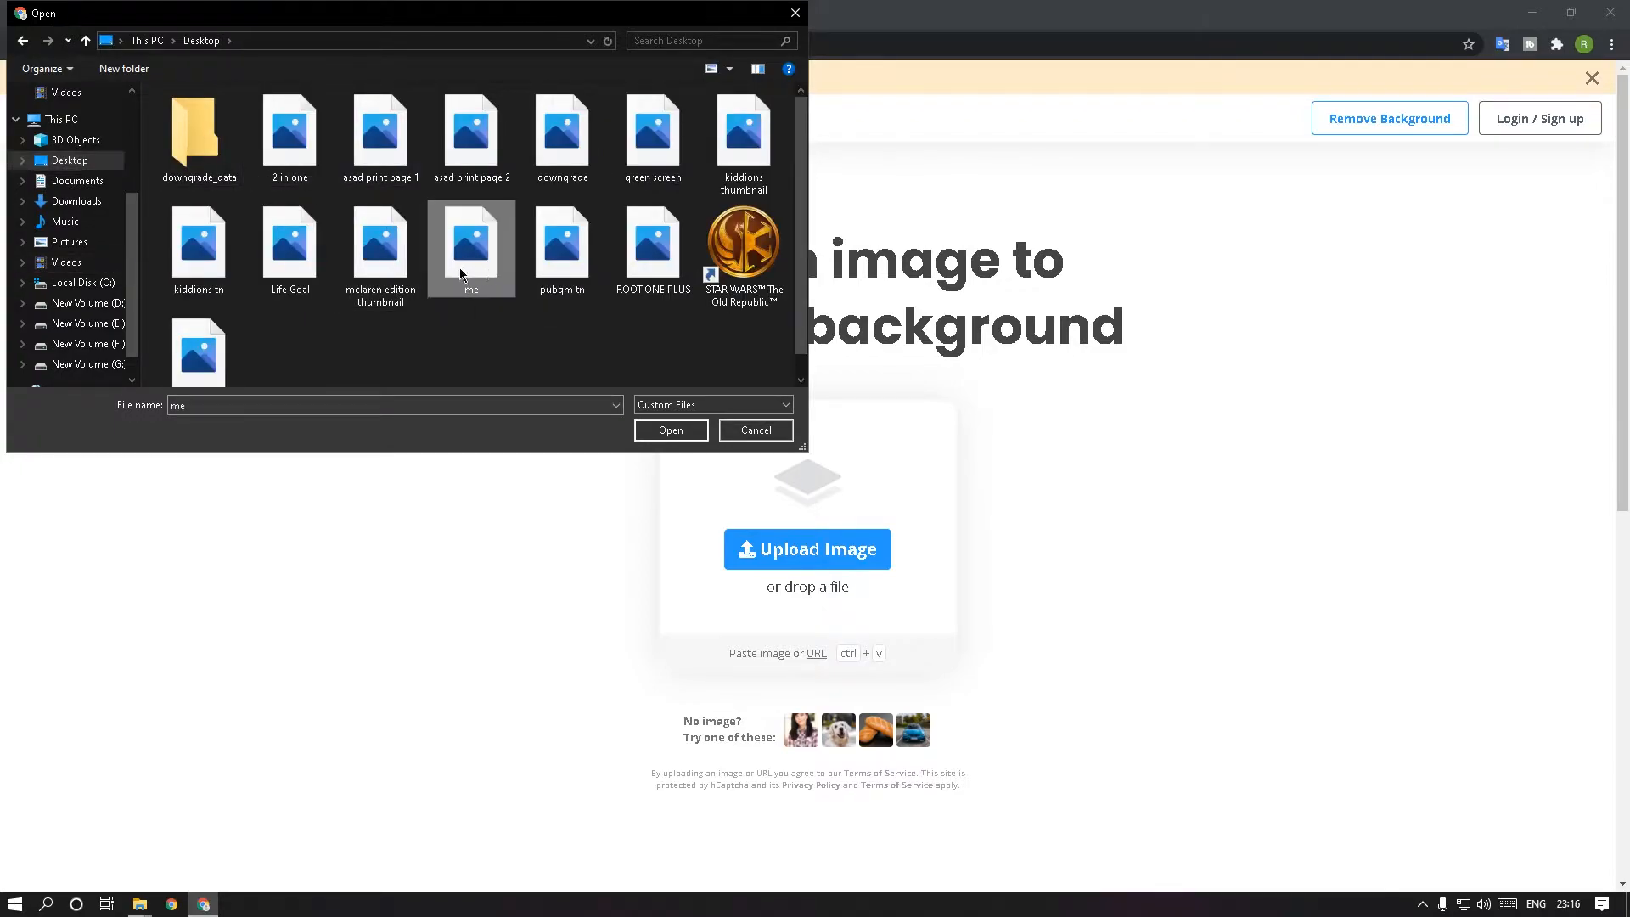
{"action": "left_click", "coordinate": [653, 431]}
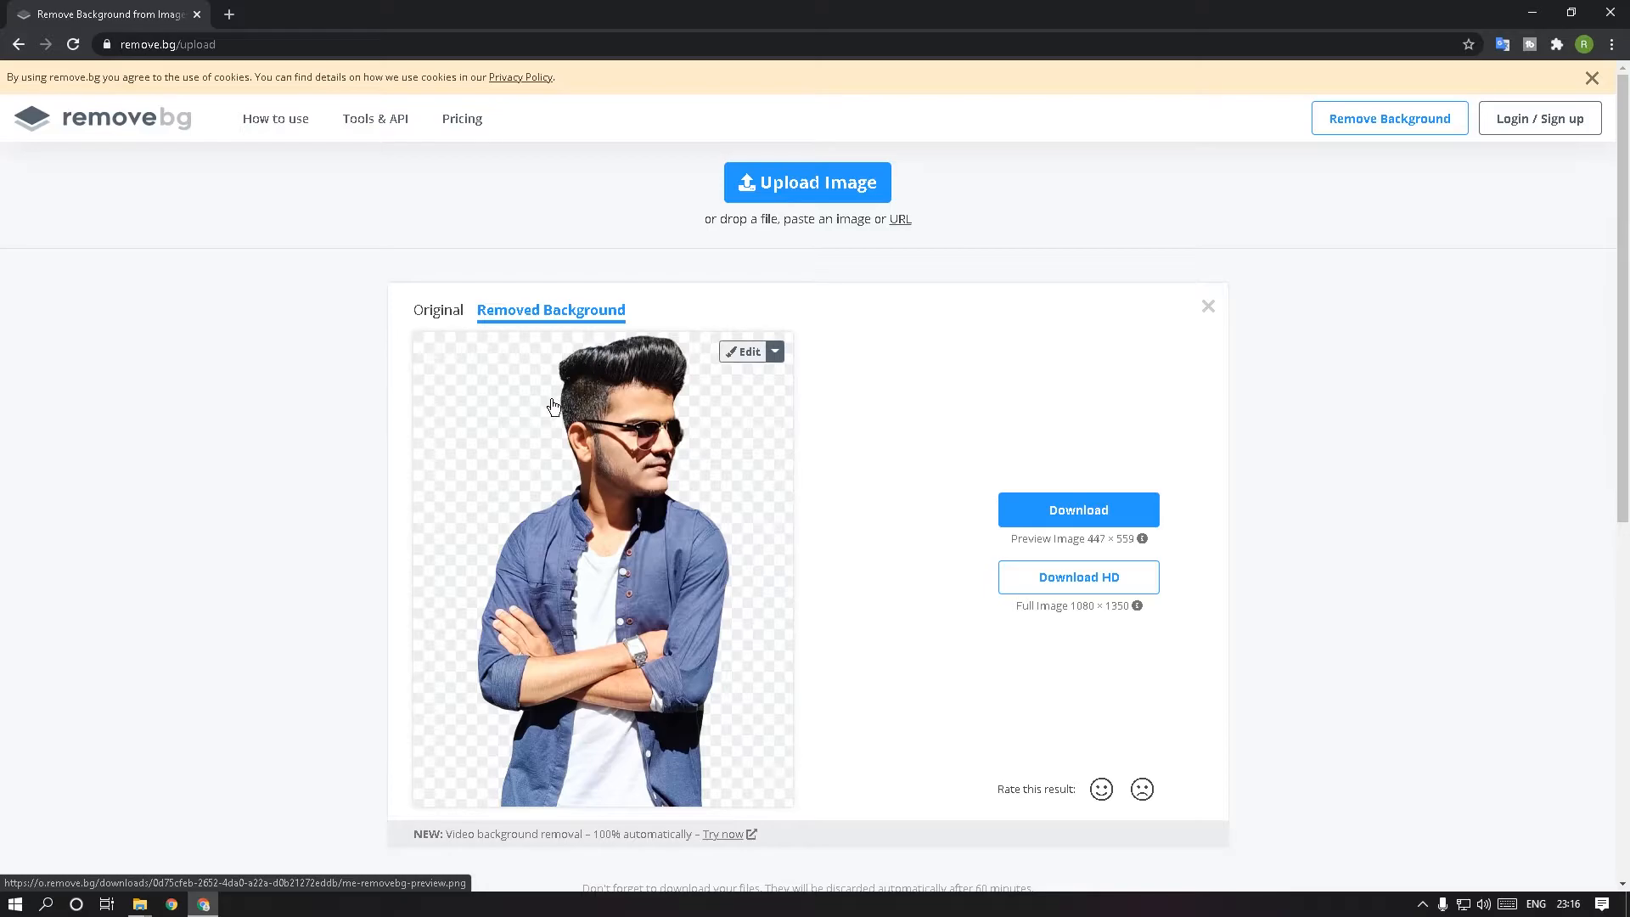
Step: Download the preview-size cut-out from remove.bg, view the saved PNG and close it
{"action": "left_click", "coordinate": [1050, 504]}
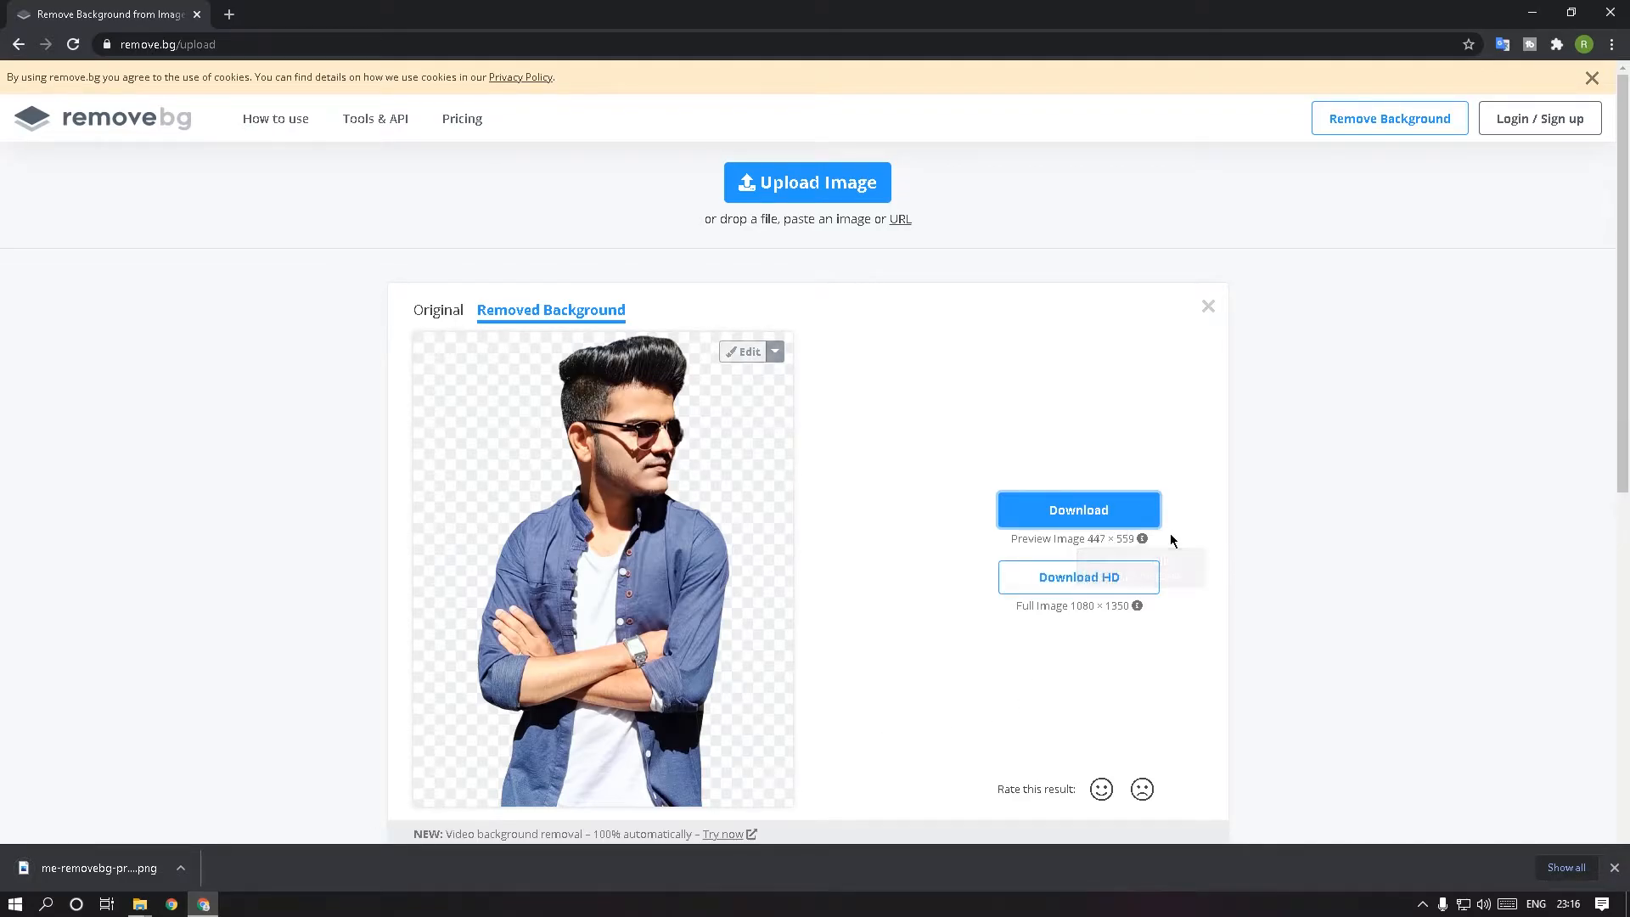
{"action": "left_click", "coordinate": [153, 867]}
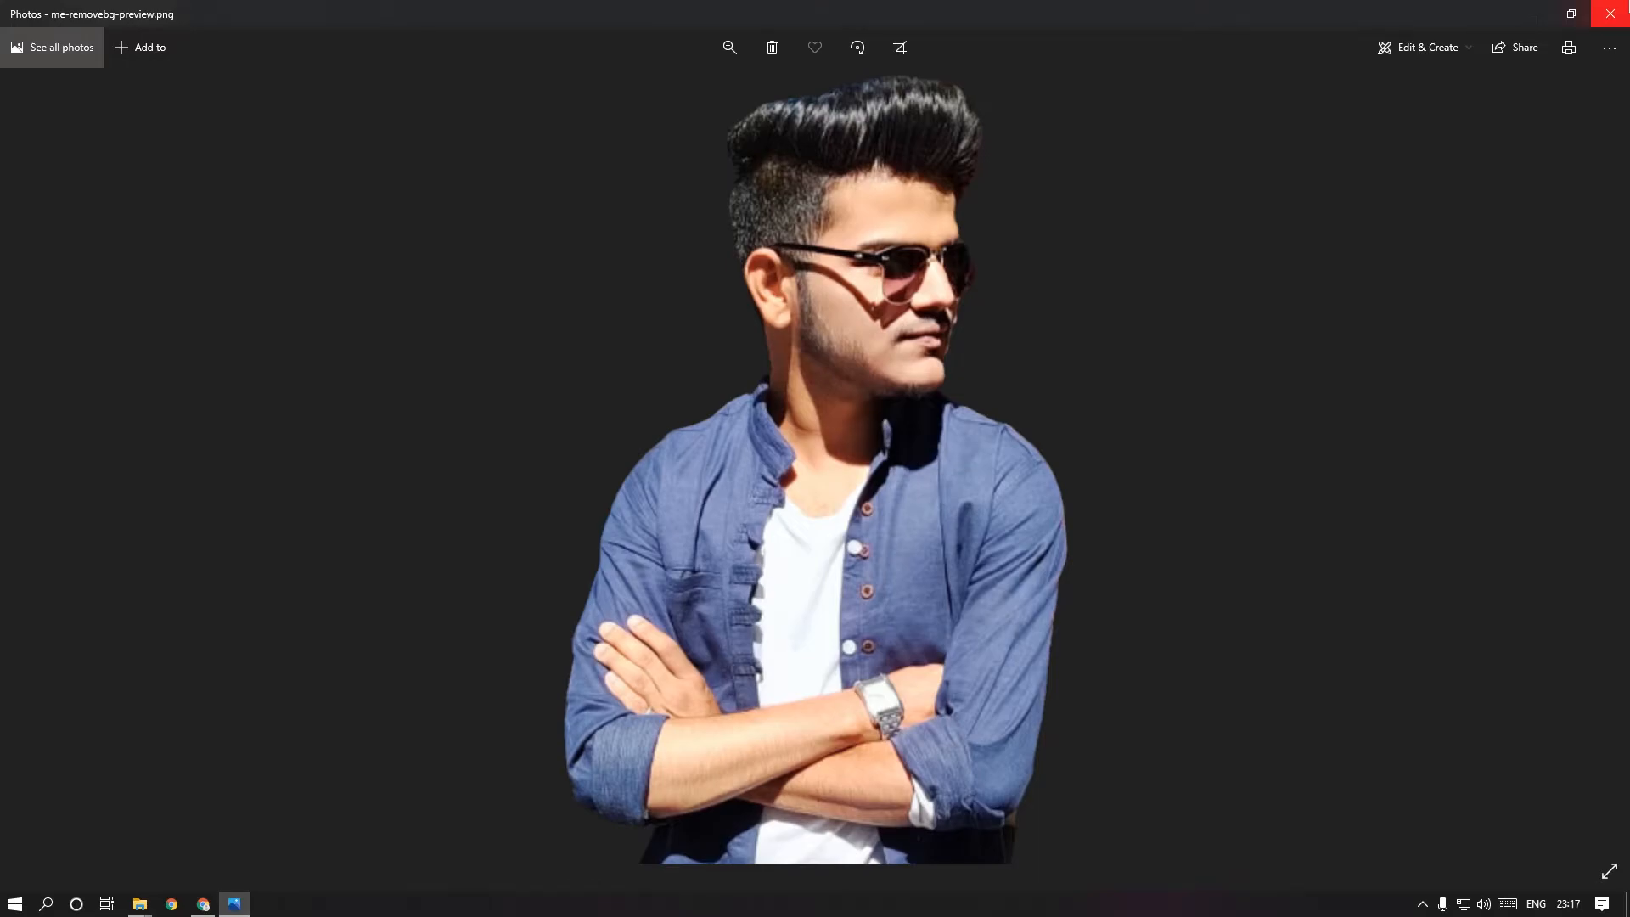
{"action": "left_click", "coordinate": [1611, 14]}
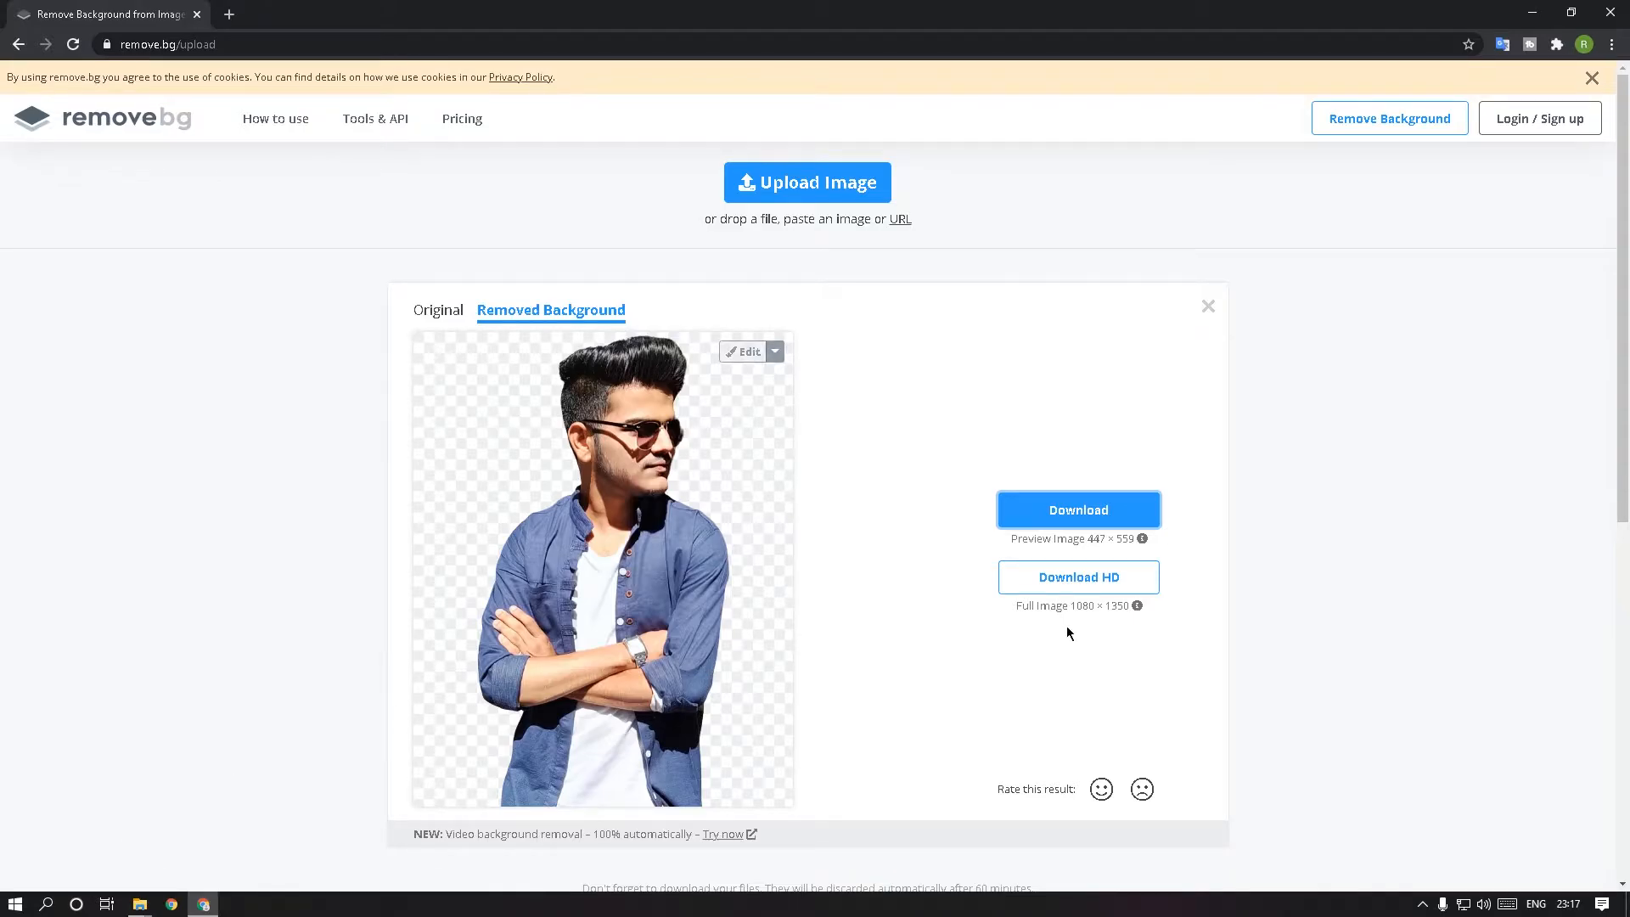
Step: Check the HD download offer for the full-size image and dismiss it
{"action": "left_click", "coordinate": [1082, 580]}
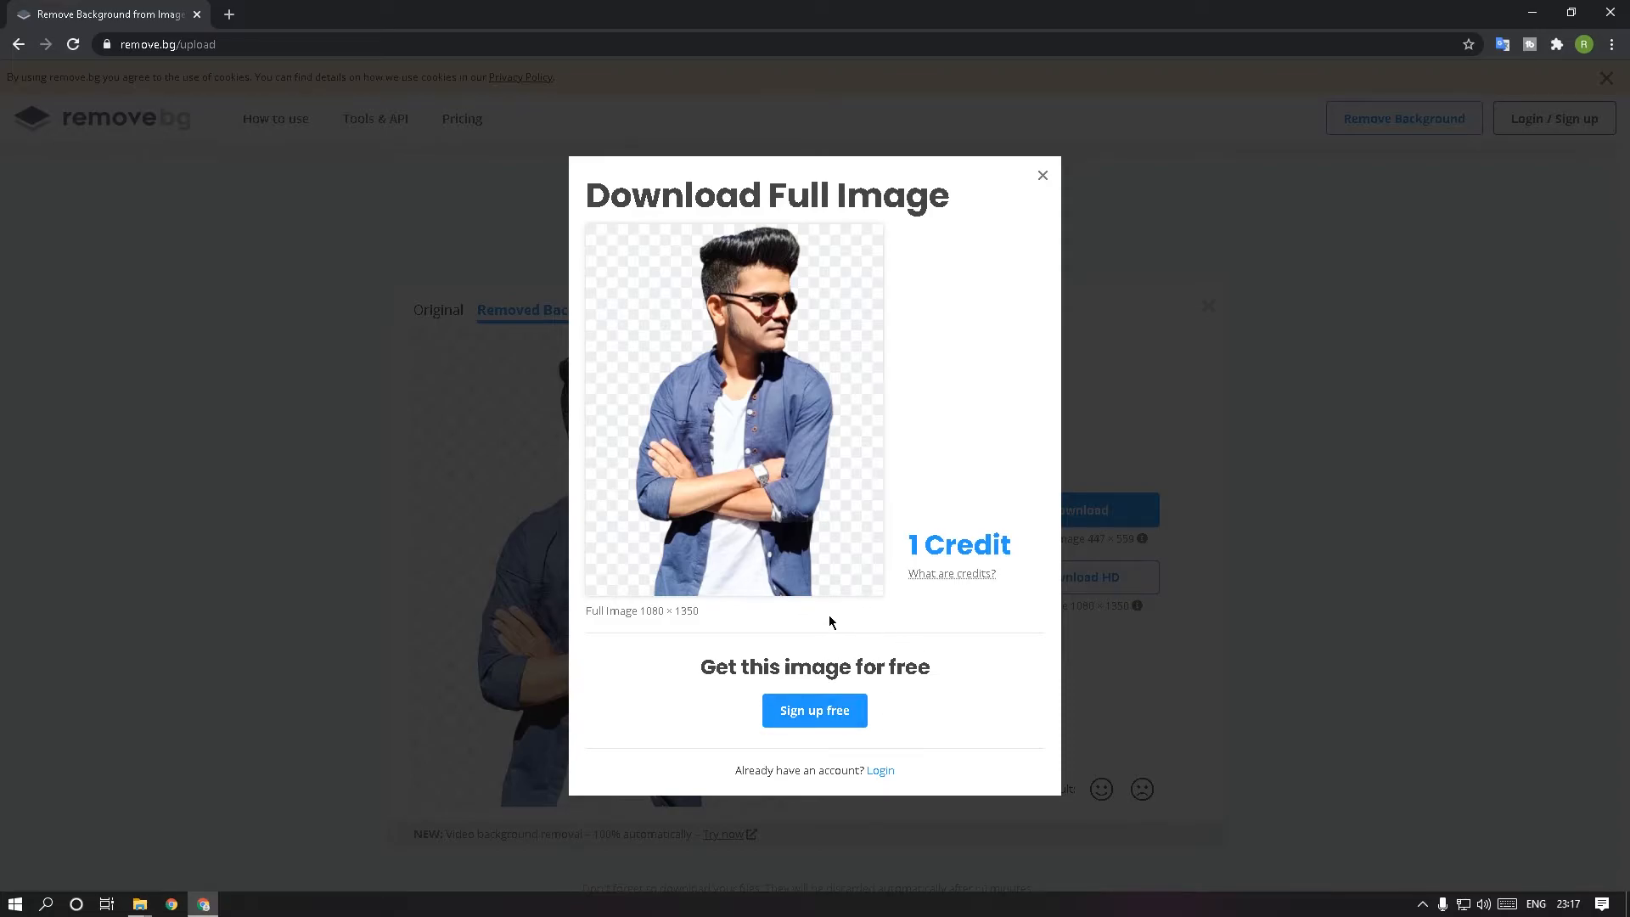
{"action": "left_click", "coordinate": [1040, 176]}
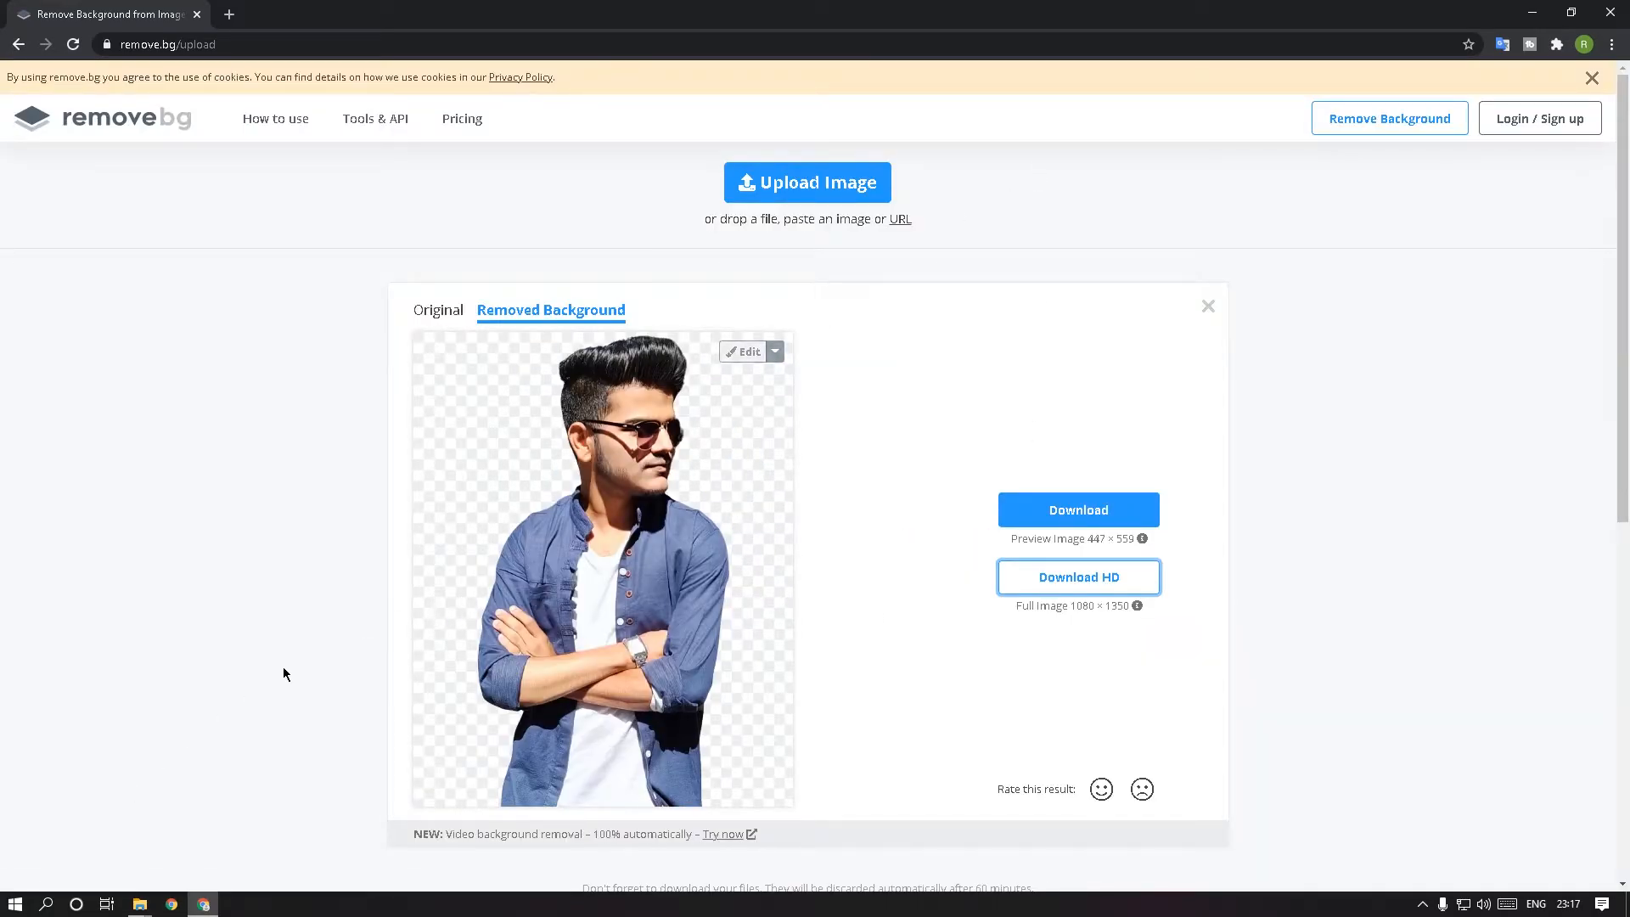
Step: Launch Adobe Photoshop 2020 from the Windows search
{"action": "left_click", "coordinate": [48, 904]}
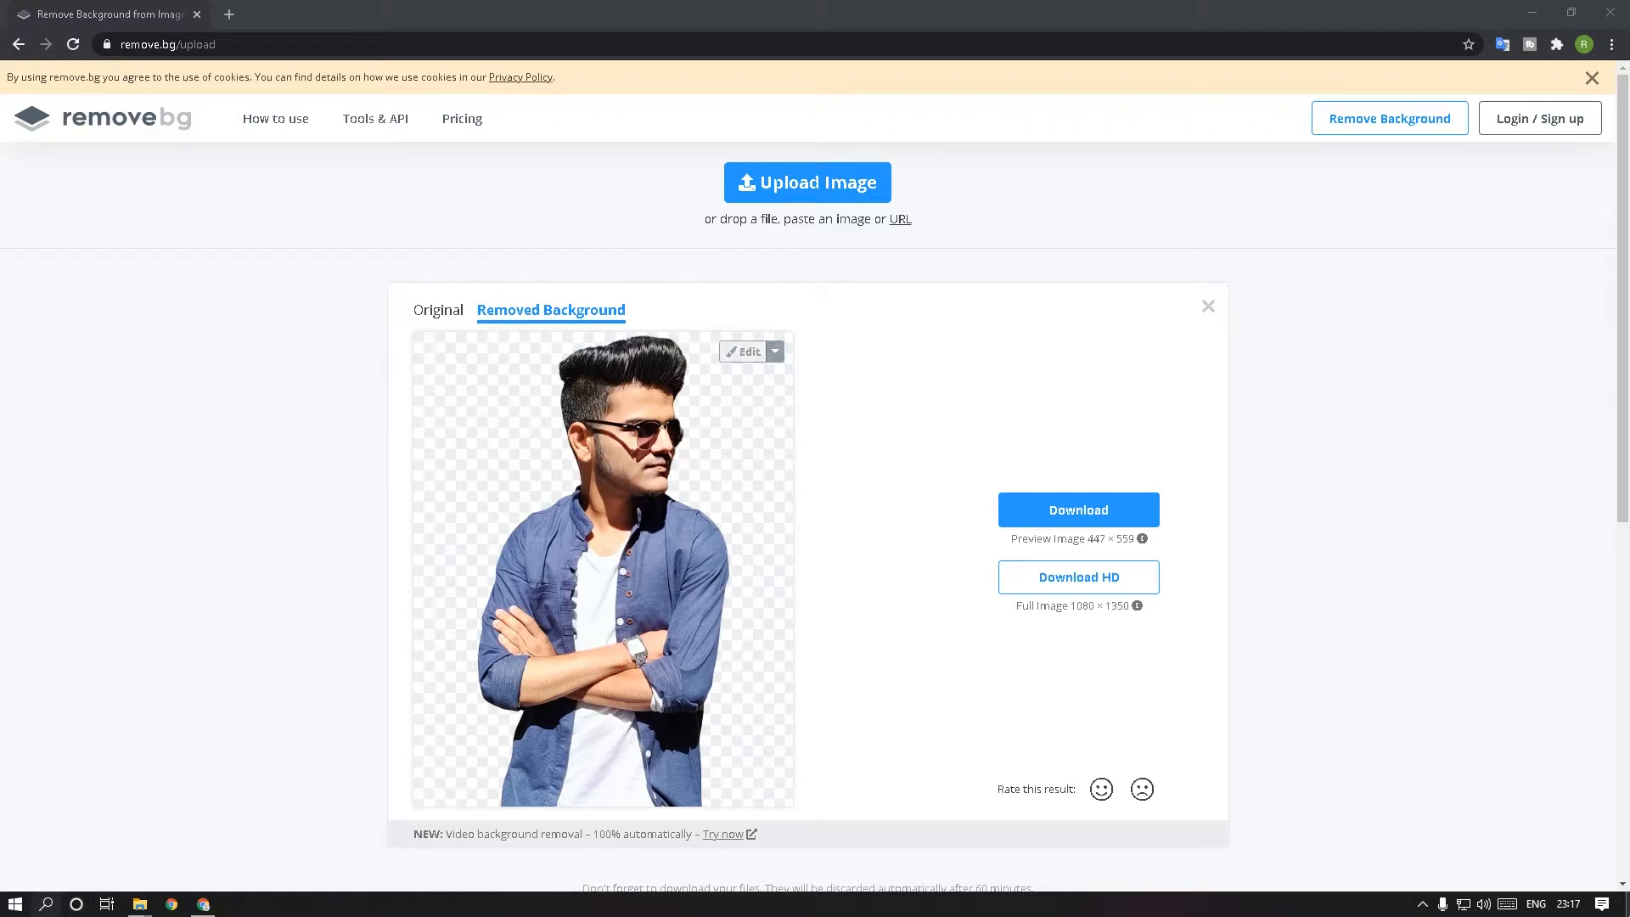
{"action": "key", "text": "super+d"}
{"action": "left_click", "coordinate": [46, 903]}
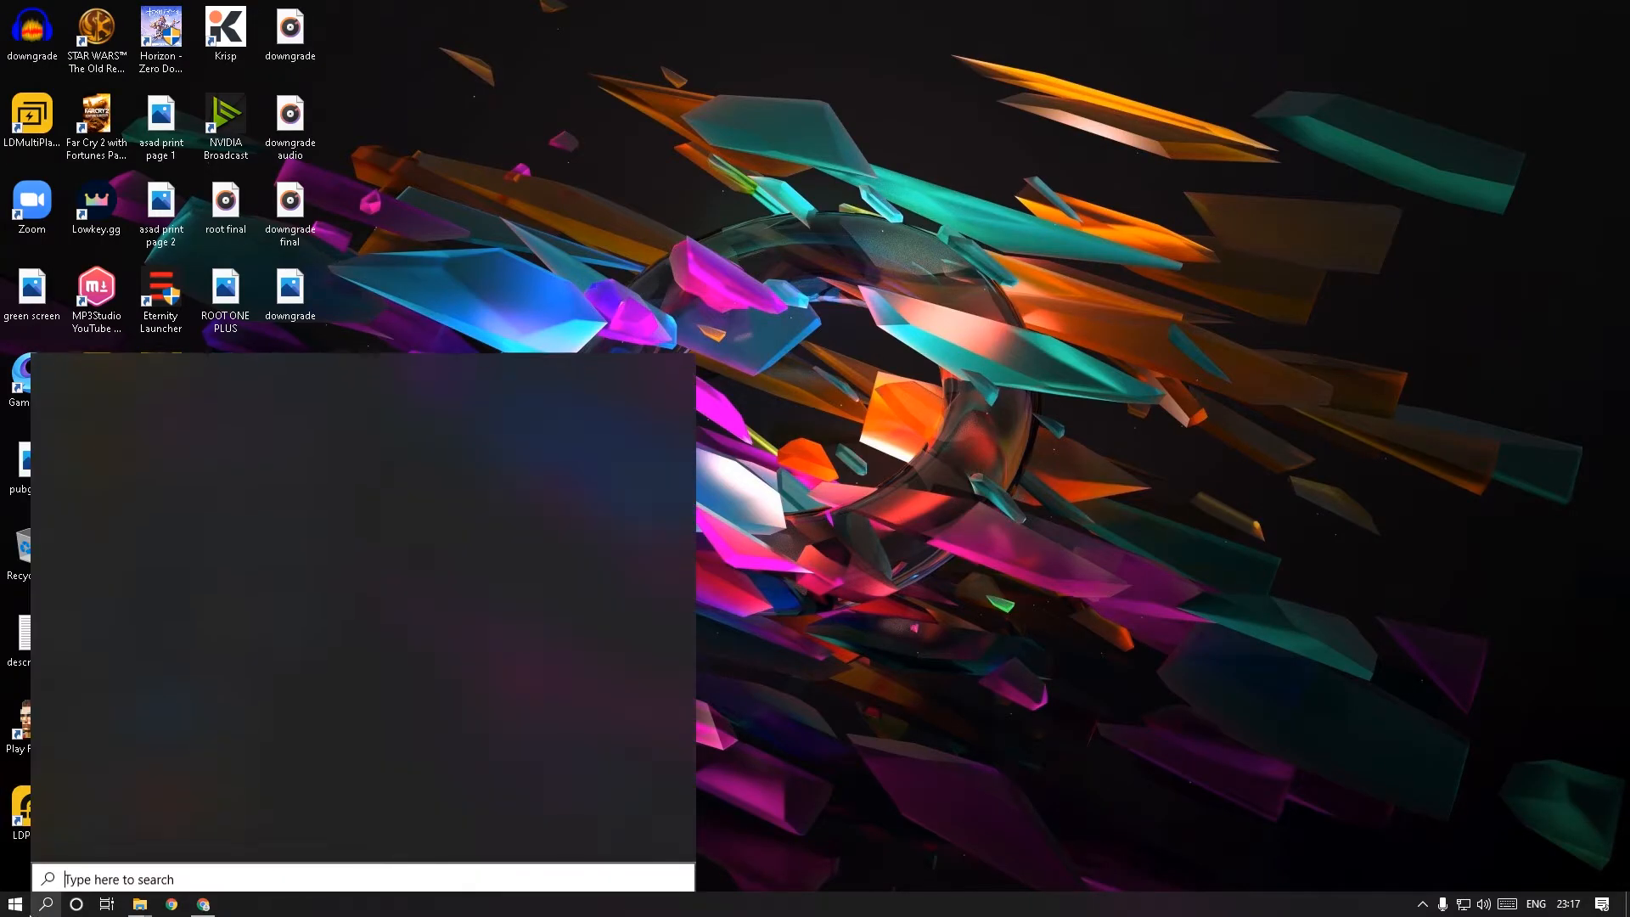
{"action": "type", "text": "phot"}
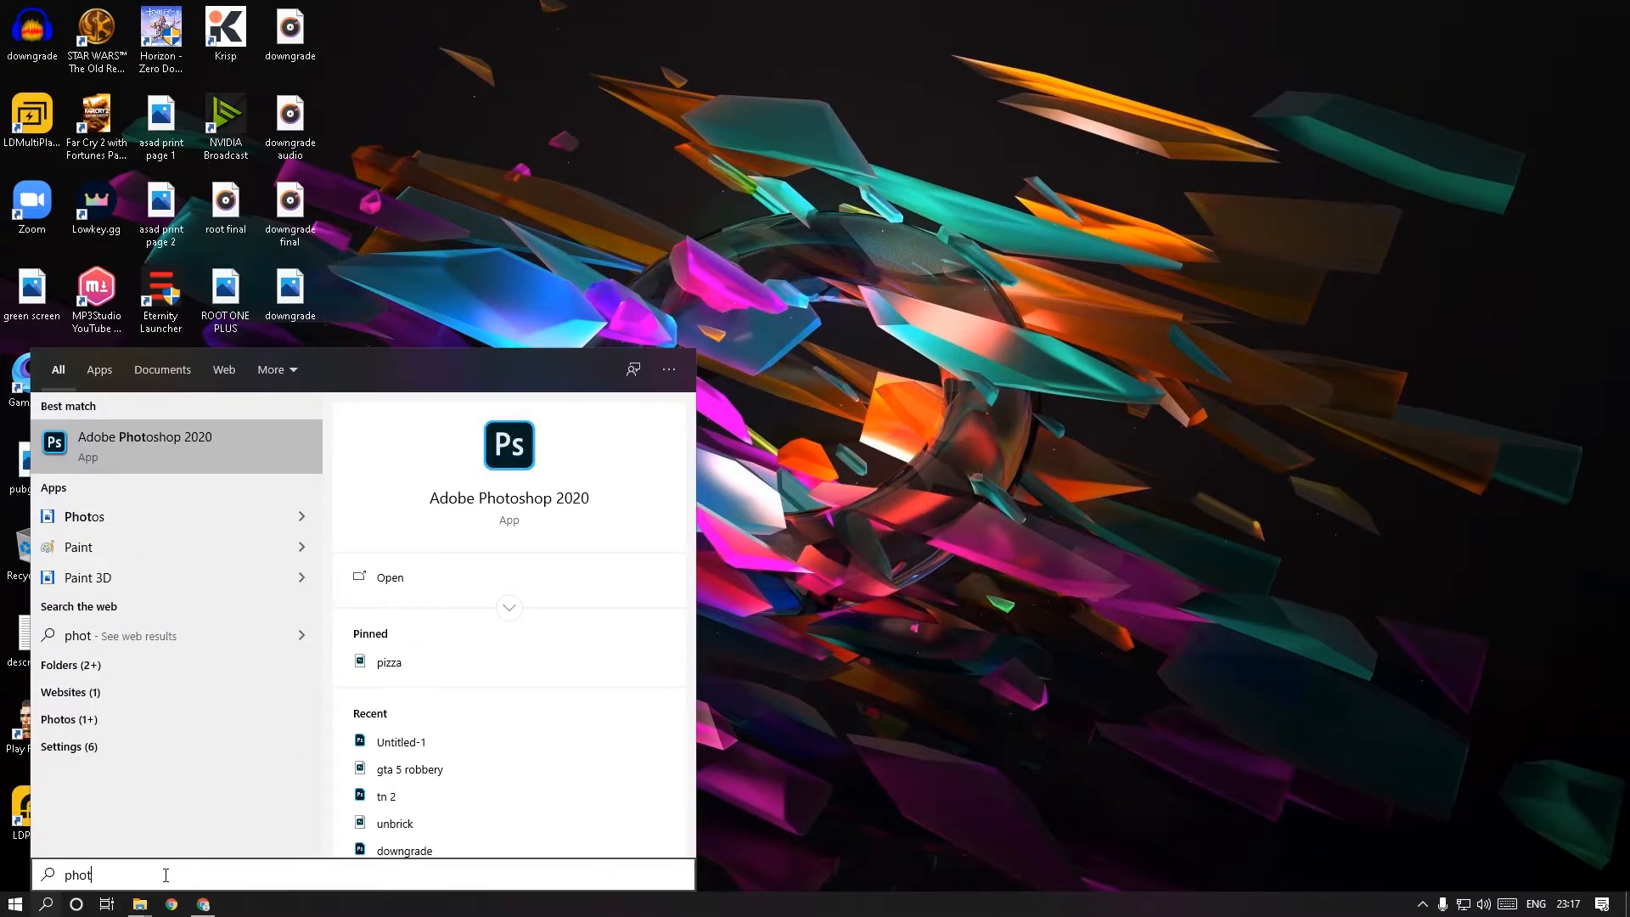
{"action": "key", "text": "Return"}
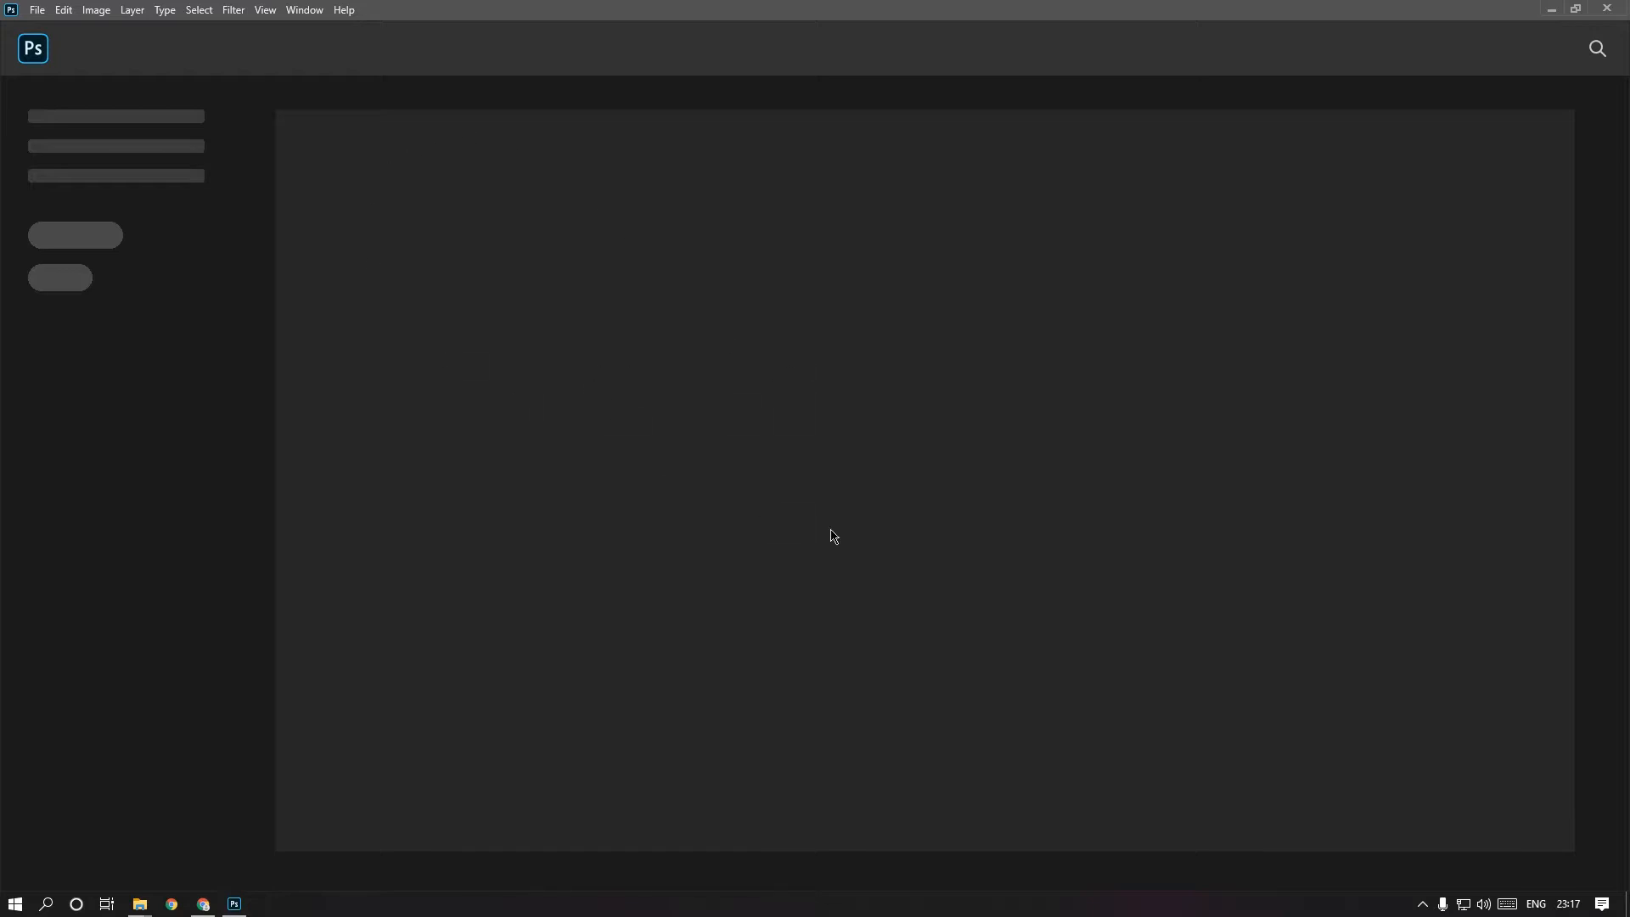
Step: View me.jpg from the desktop once more, close it, and open that file as a document in Photoshop
{"action": "left_click", "coordinate": [1557, 10]}
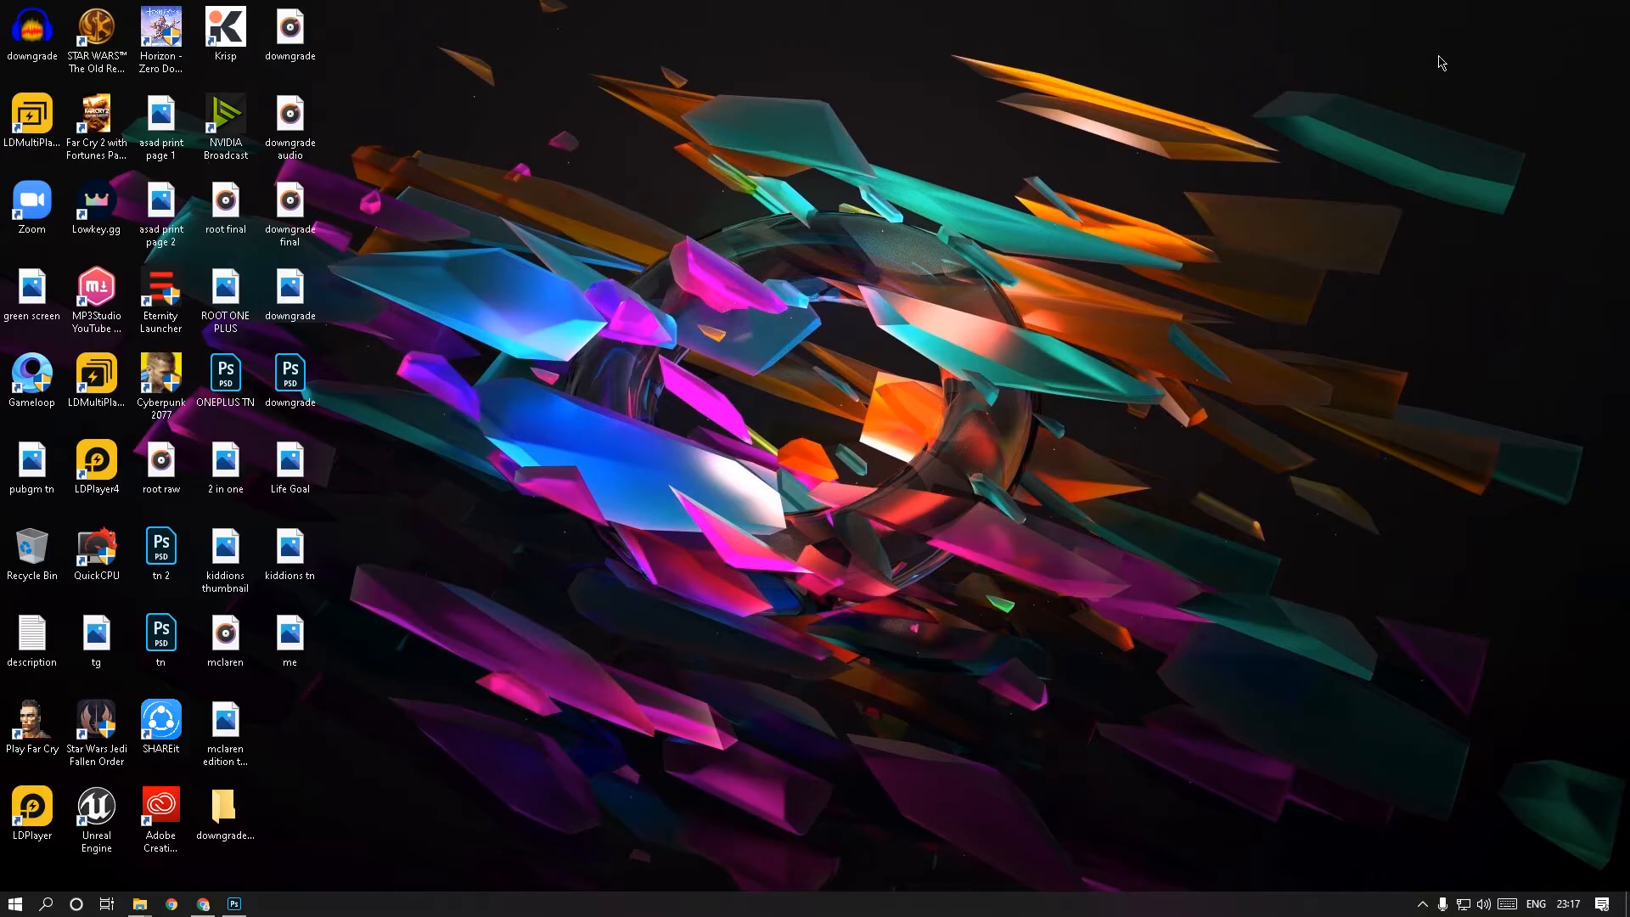
{"action": "double_click", "coordinate": [306, 646]}
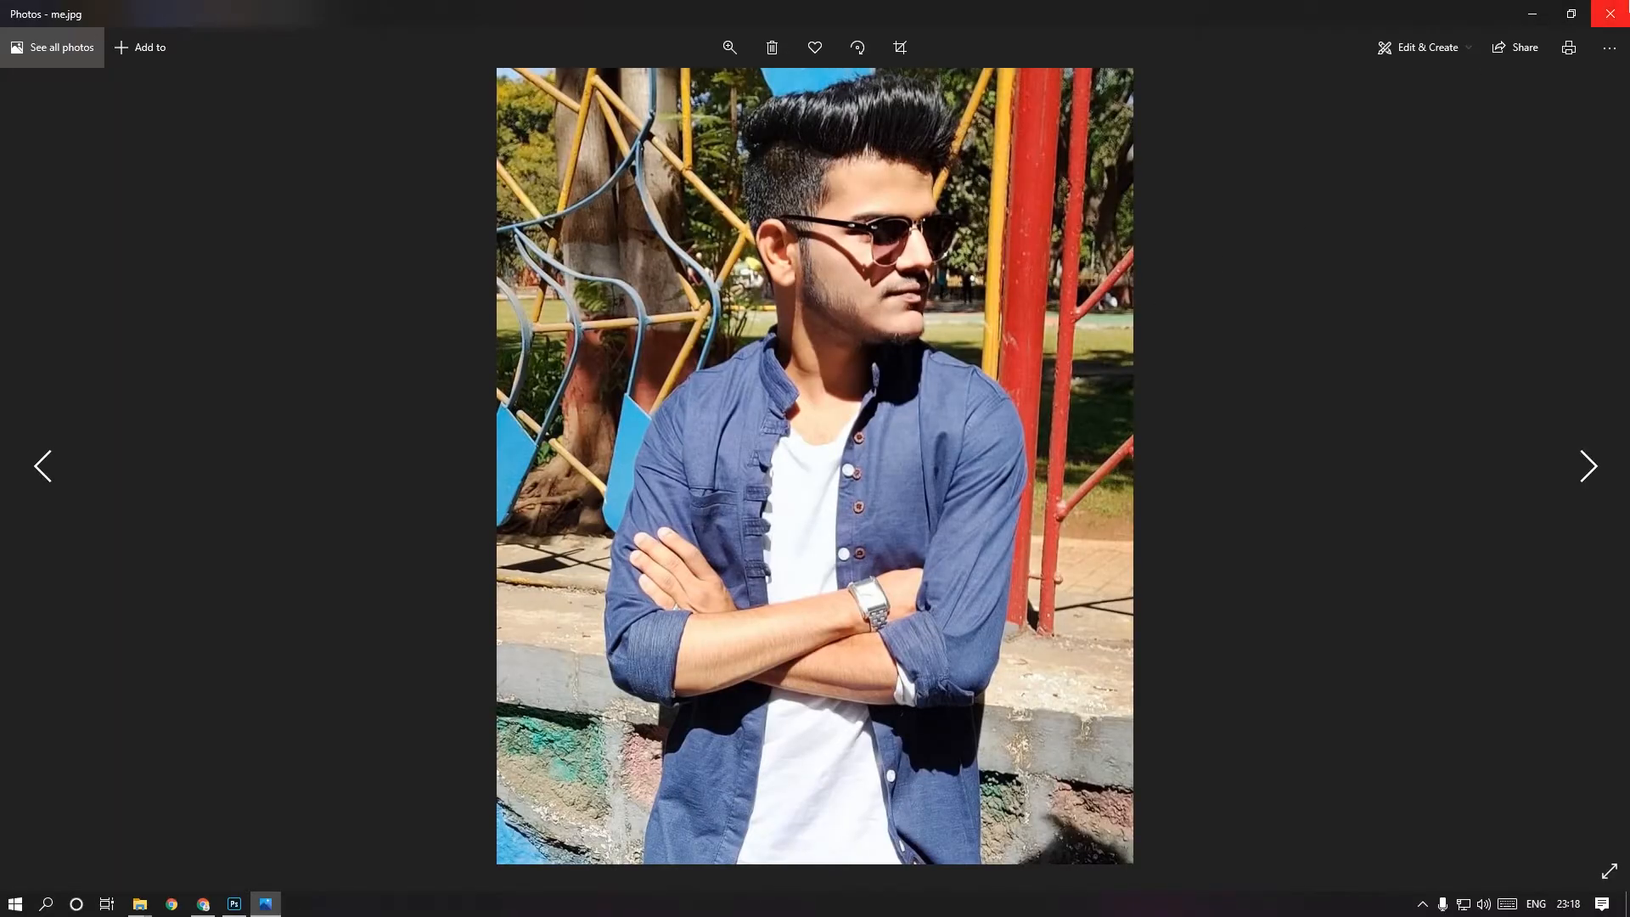
{"action": "left_click", "coordinate": [1610, 14]}
{"action": "left_click_drag", "start_coordinate": [308, 649], "coordinate": [842, 405]}
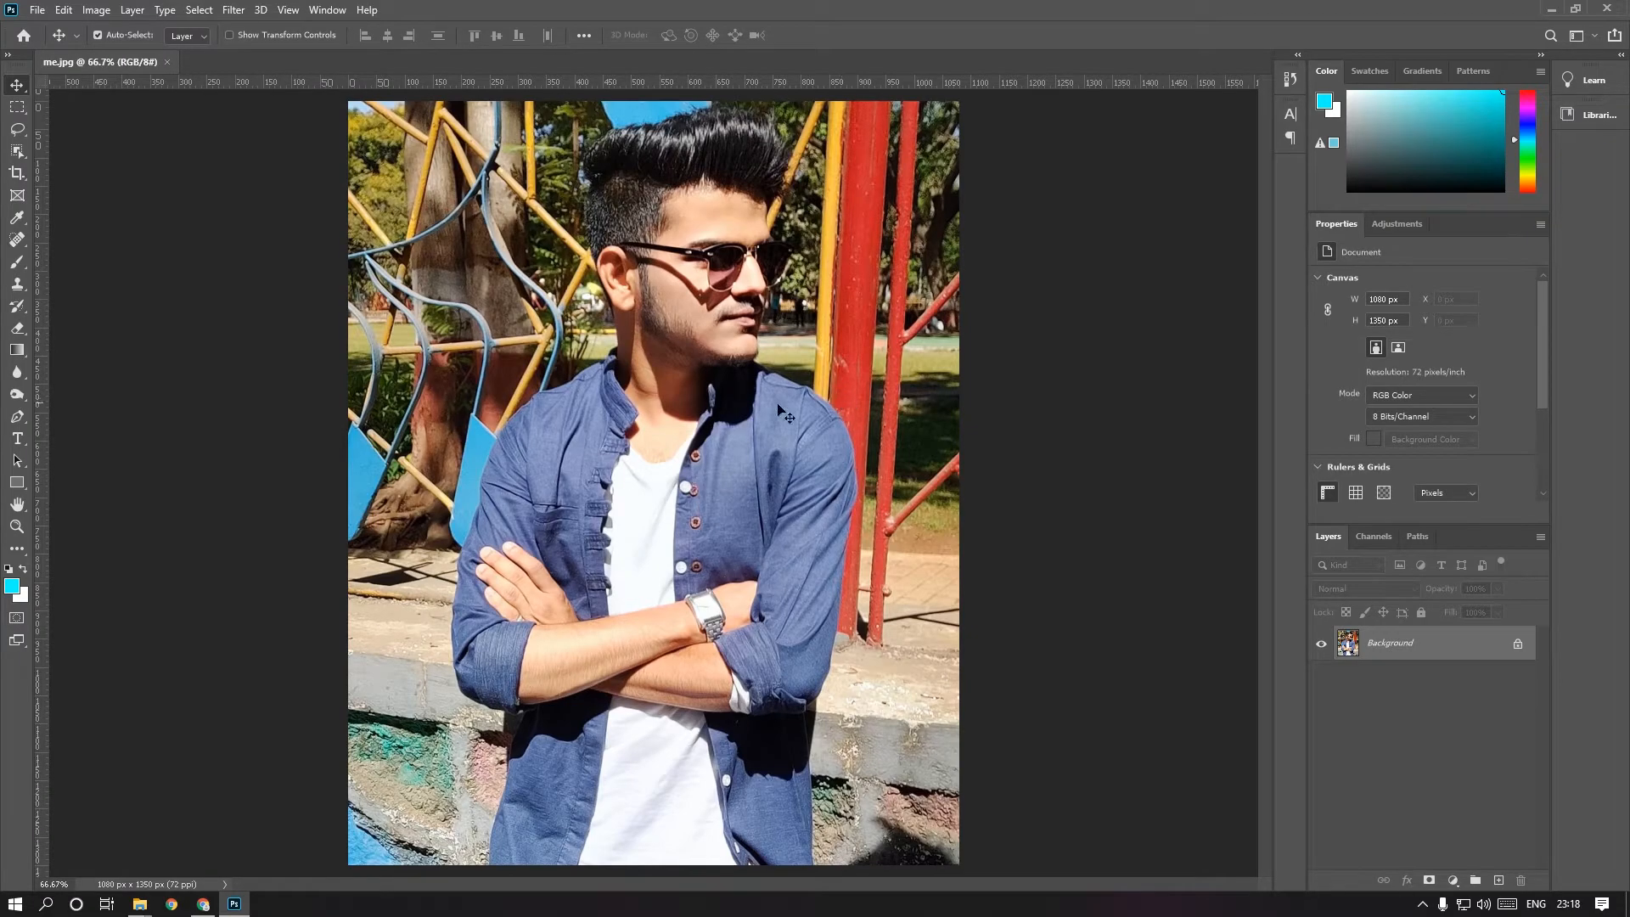
Step: Download the preview cut-out from remove.bg in Chrome again and place it over the photo in the Photoshop document
{"action": "left_click", "coordinate": [209, 907]}
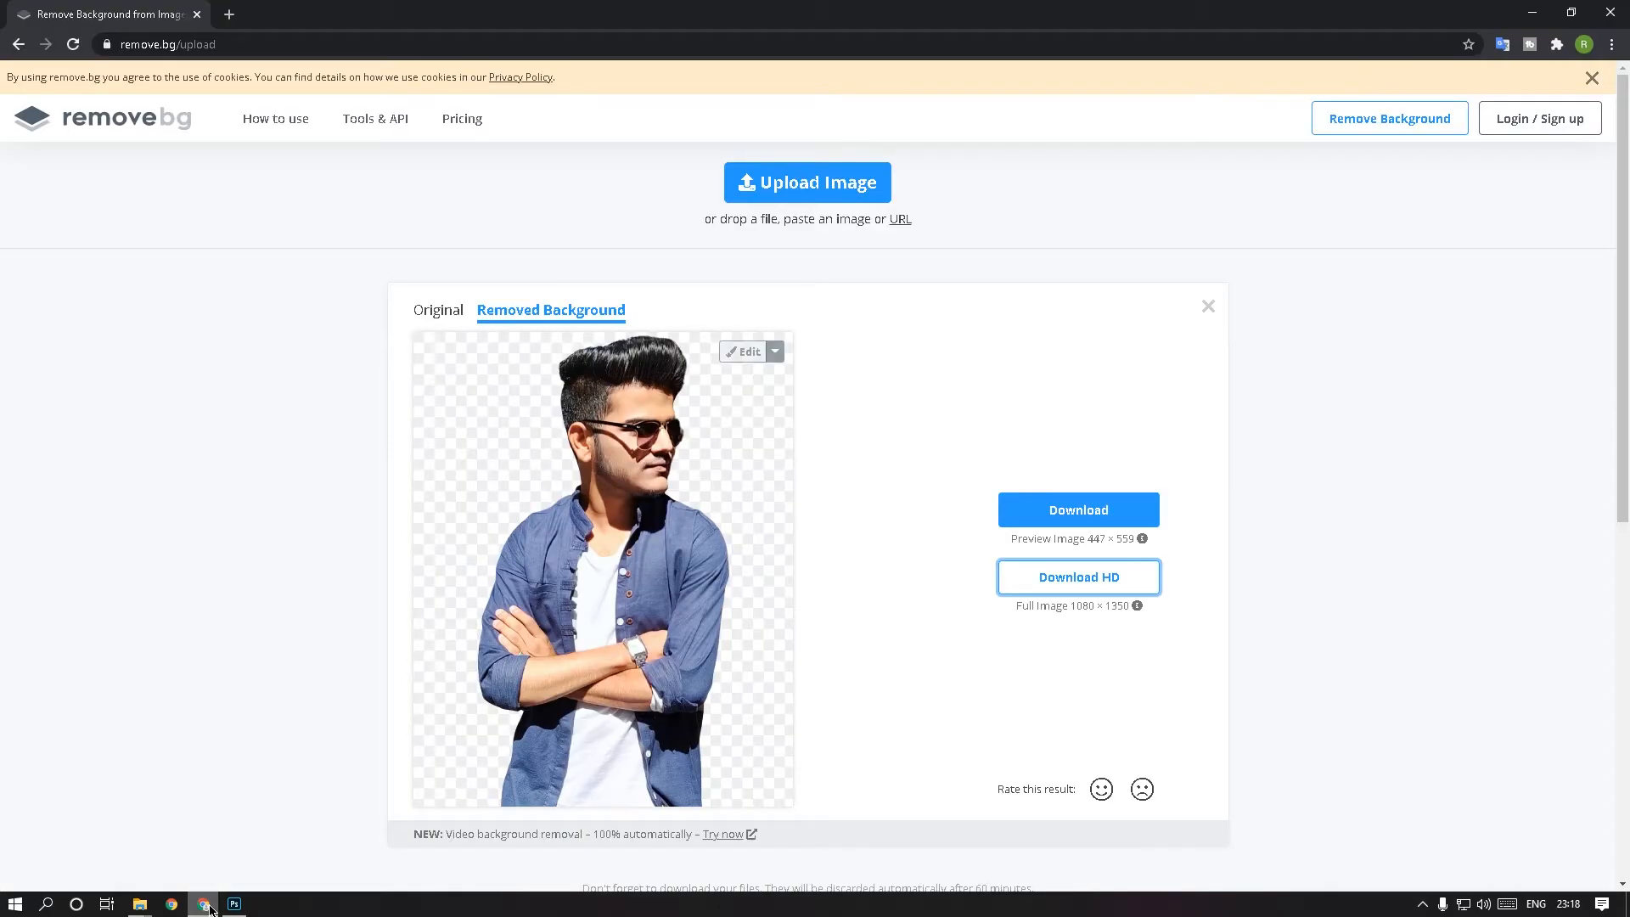
{"action": "left_click", "coordinate": [1055, 509]}
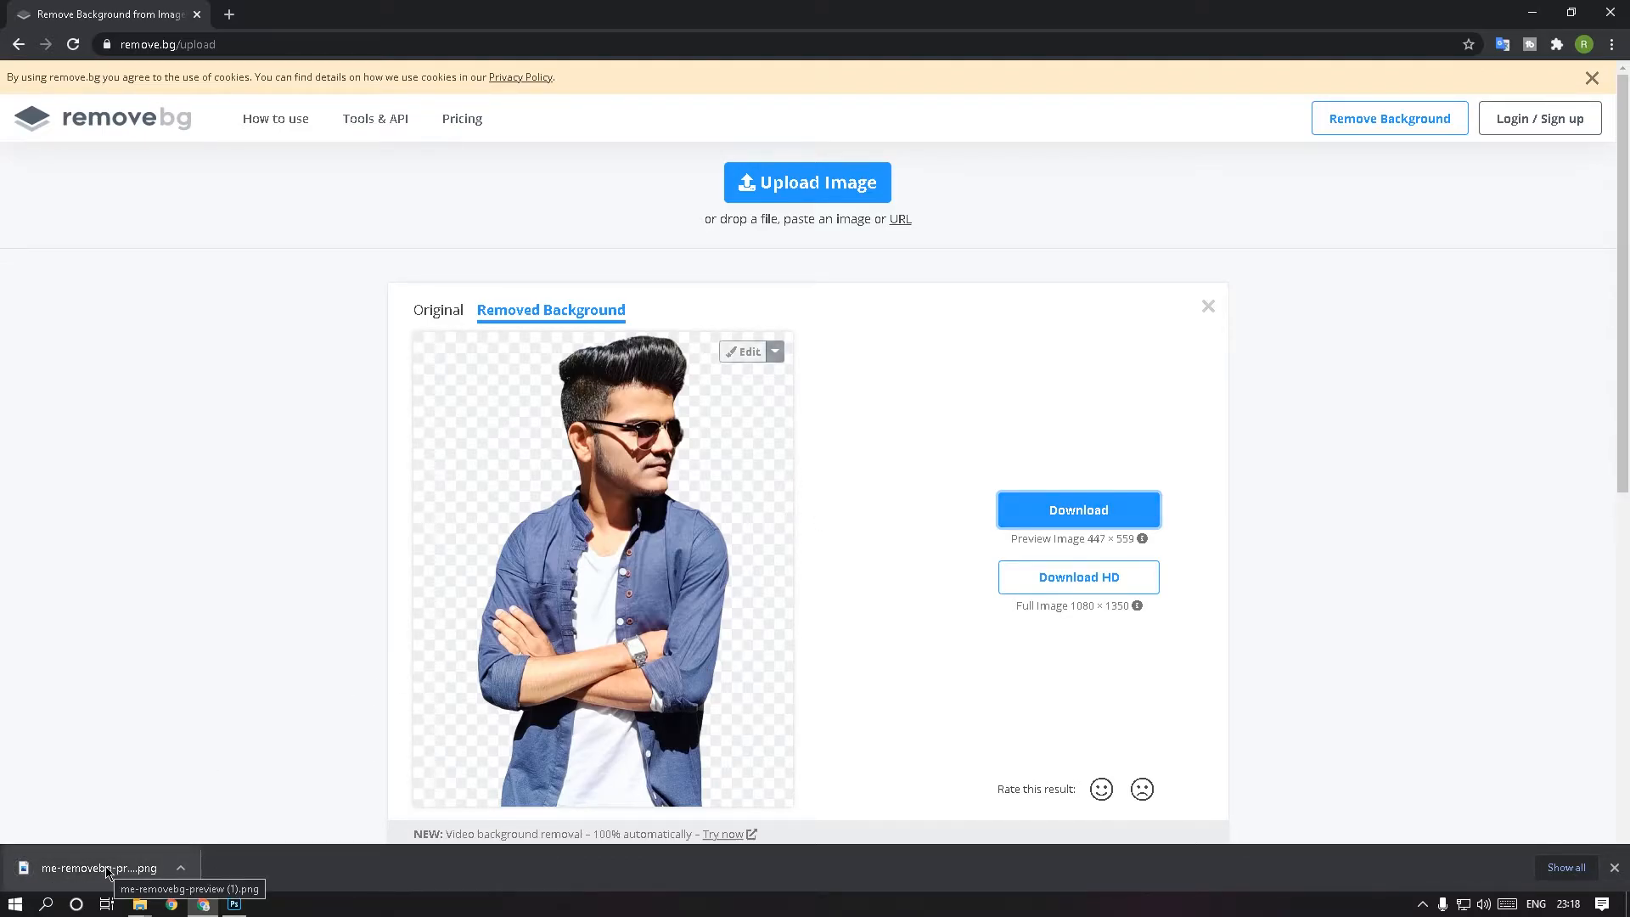
{"action": "left_click_drag", "start_coordinate": [108, 870], "coordinate": [549, 737]}
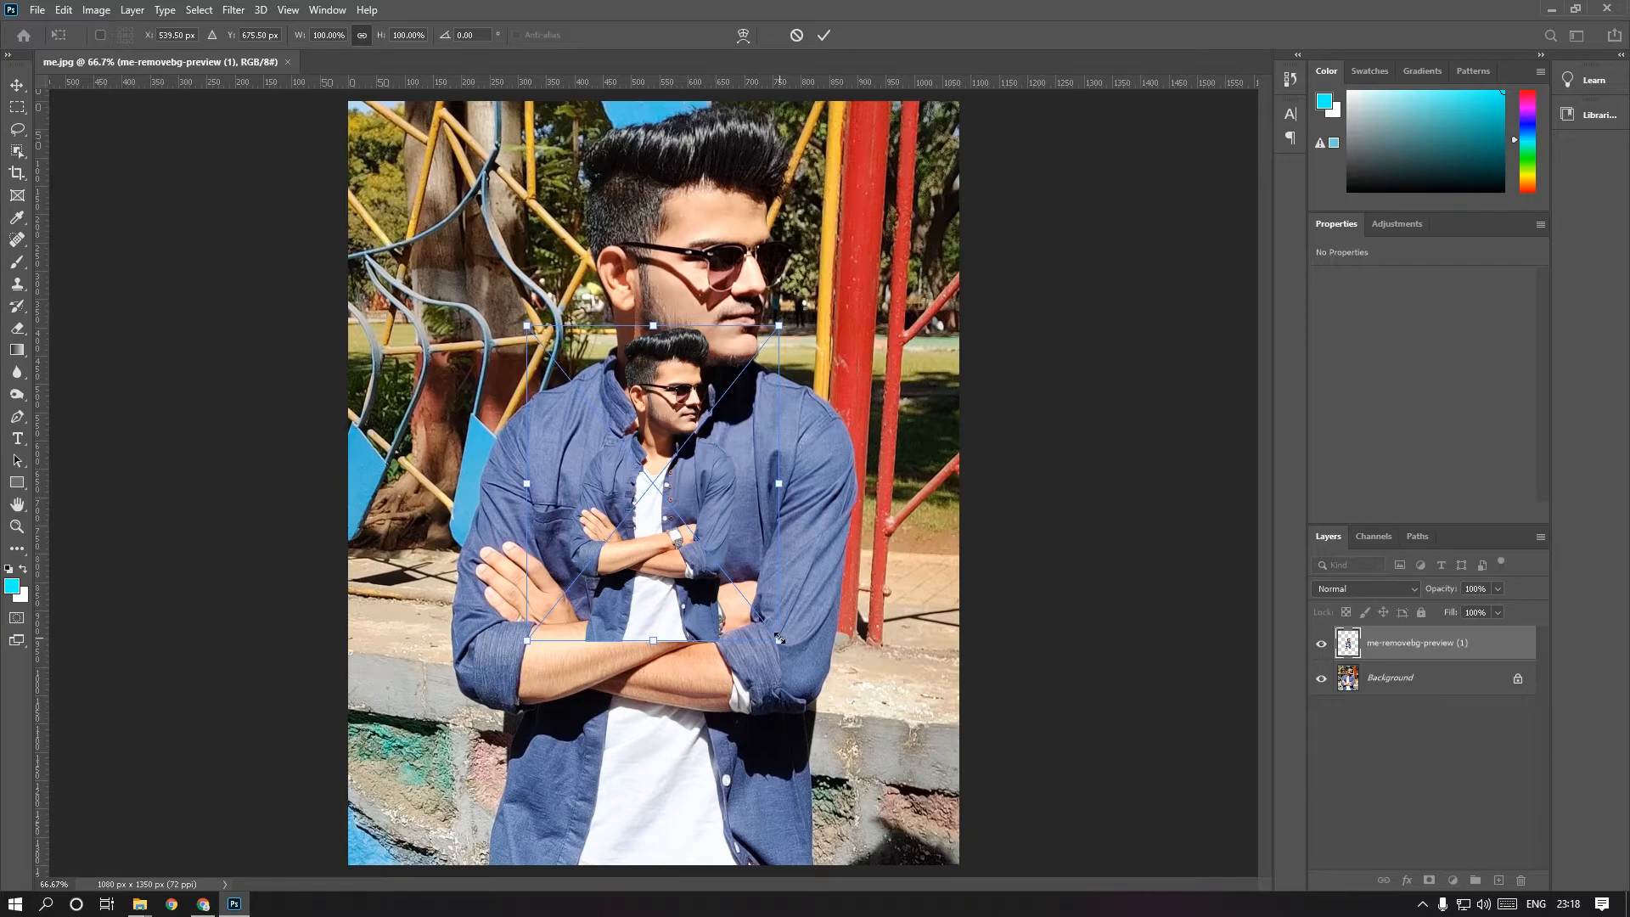
Step: Scale the placed cut-out proportionally from its centre to about 243% so it aligns with the original photo, and apply the transform
{"action": "left_click_drag", "start_coordinate": [777, 636], "coordinate": [977, 853]}
{"action": "left_click_drag", "start_coordinate": [977, 853], "coordinate": [973, 852]}
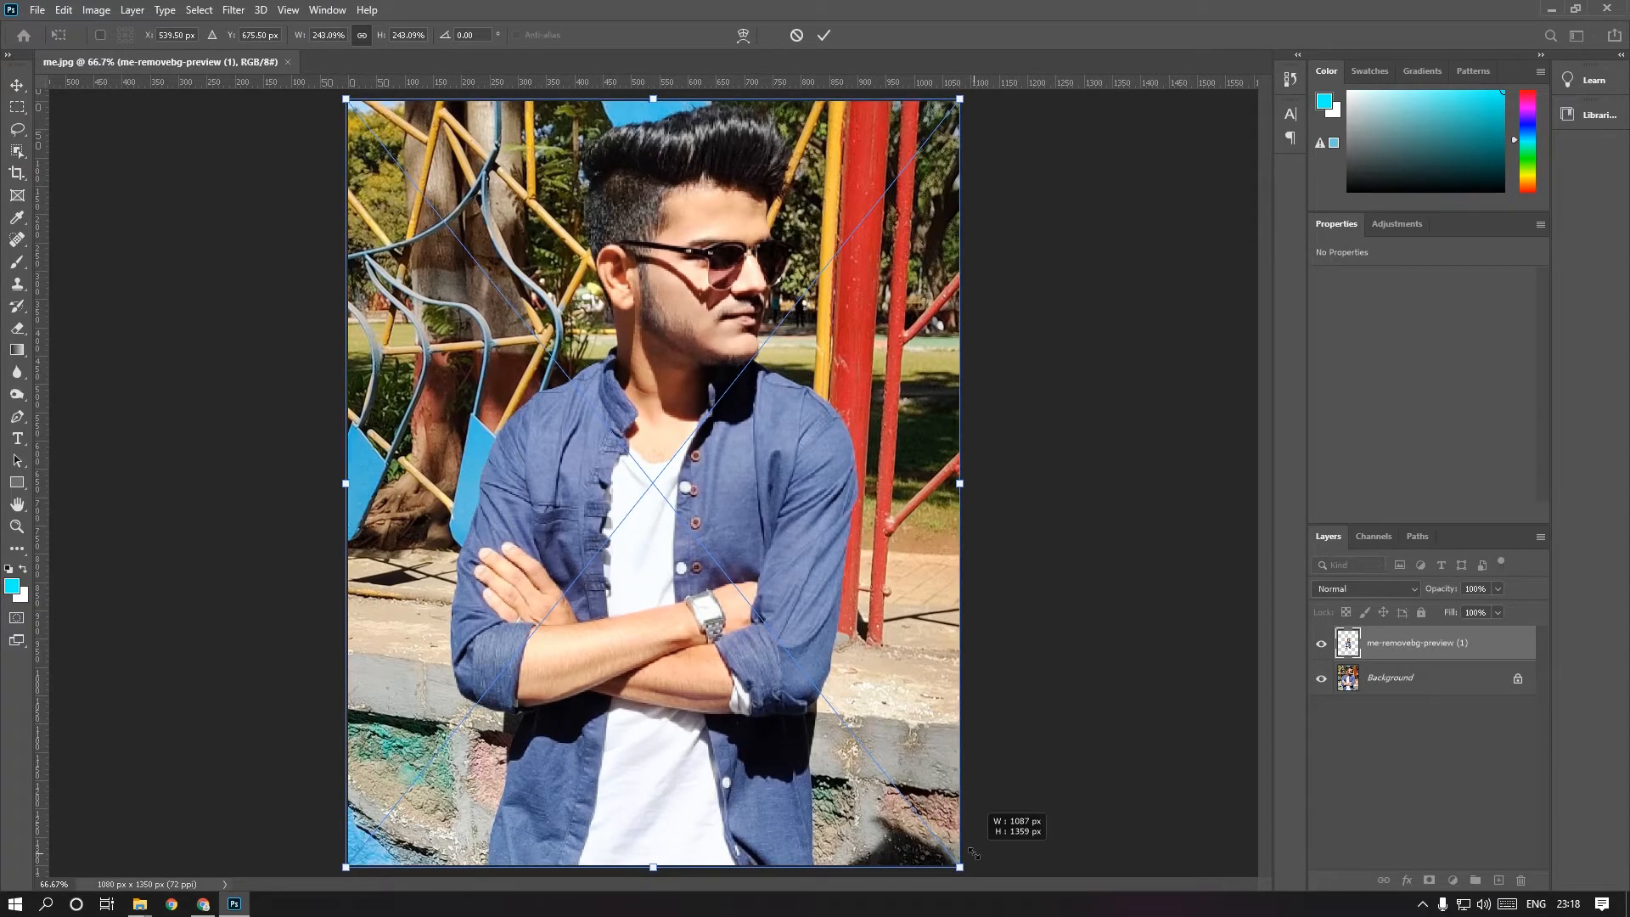
{"action": "left_click_drag", "start_coordinate": [973, 852], "coordinate": [973, 852]}
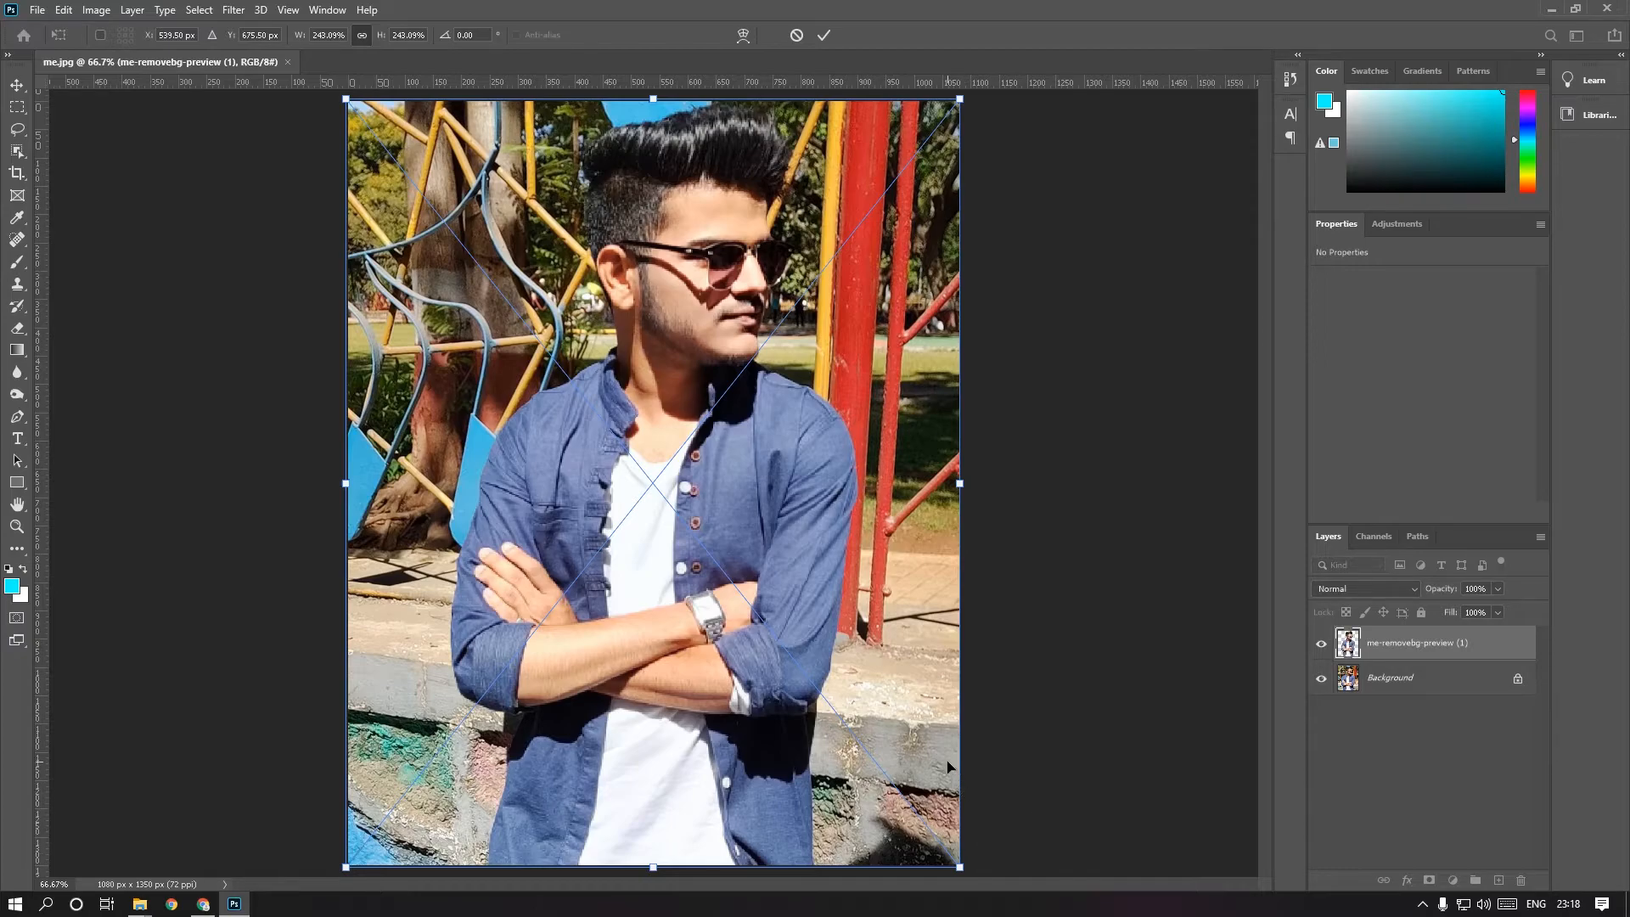
{"action": "key", "text": "Return"}
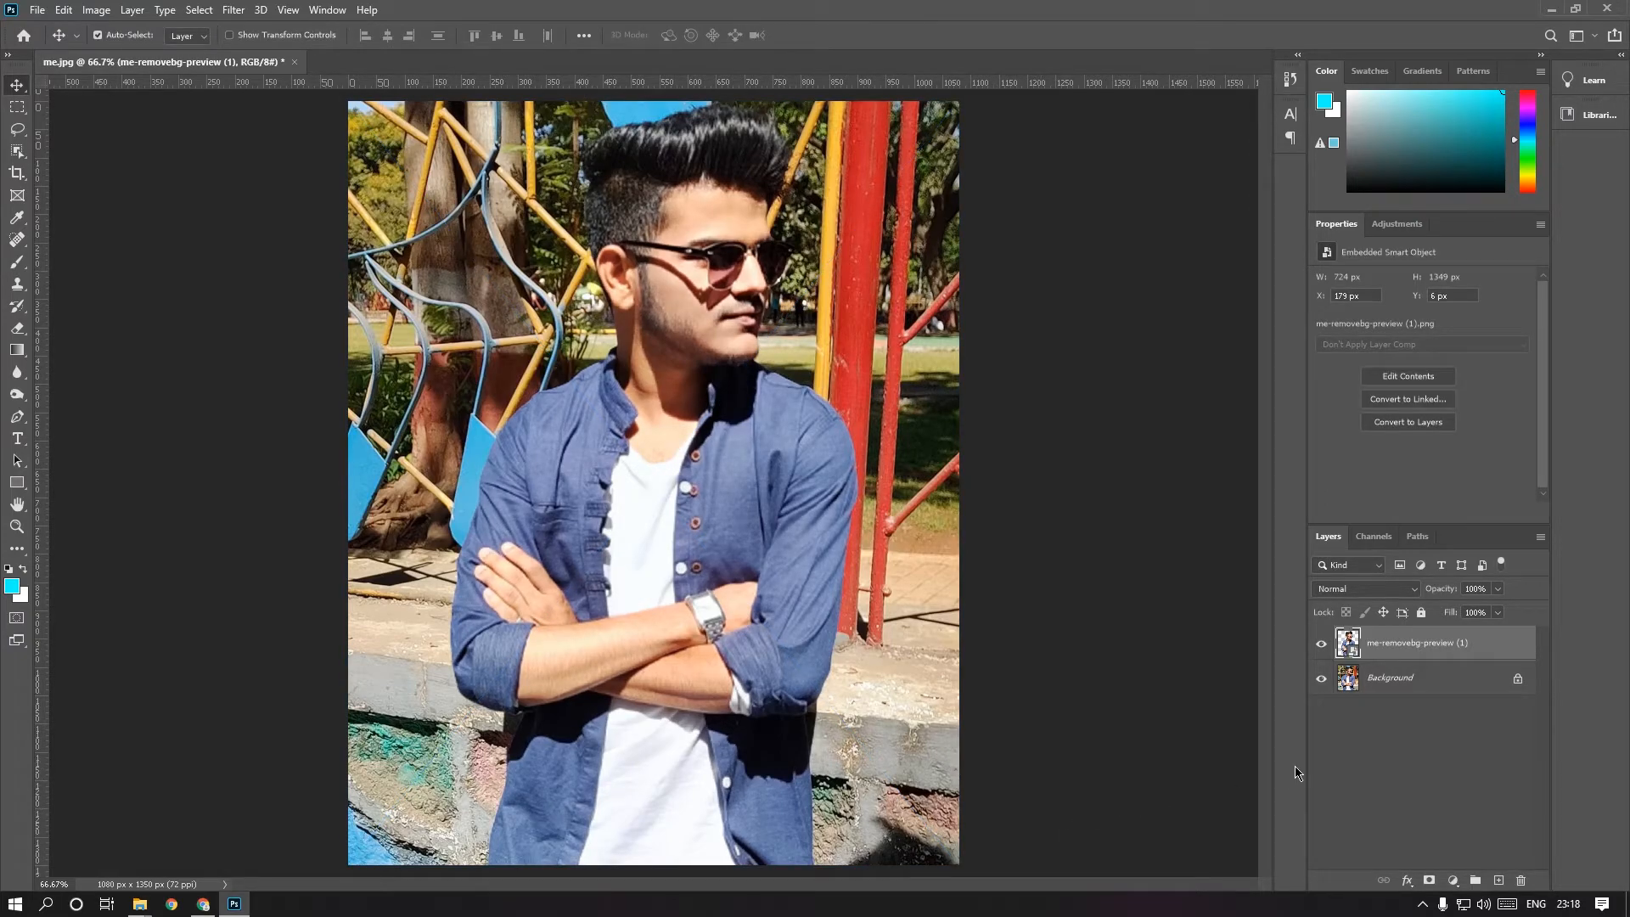
Step: Load the cut-out layer's outline as a selection and copy that area of the Background layer to a new layer
{"action": "left_click", "coordinate": [1425, 686]}
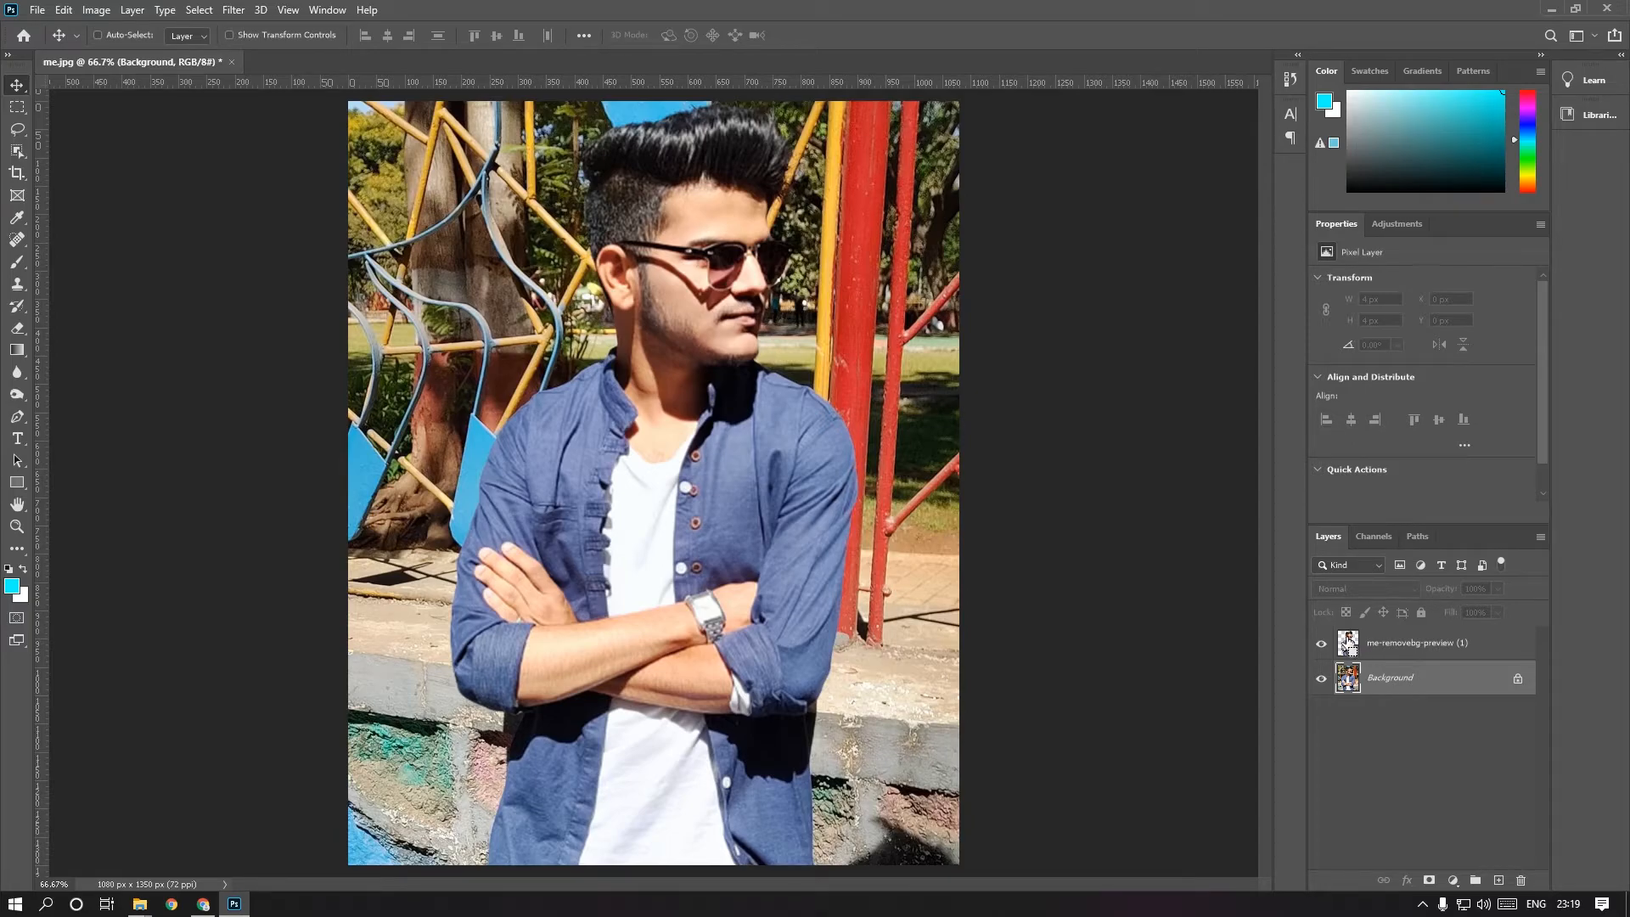
{"action": "left_click", "coordinate": [1348, 643], "text": "ctrl"}
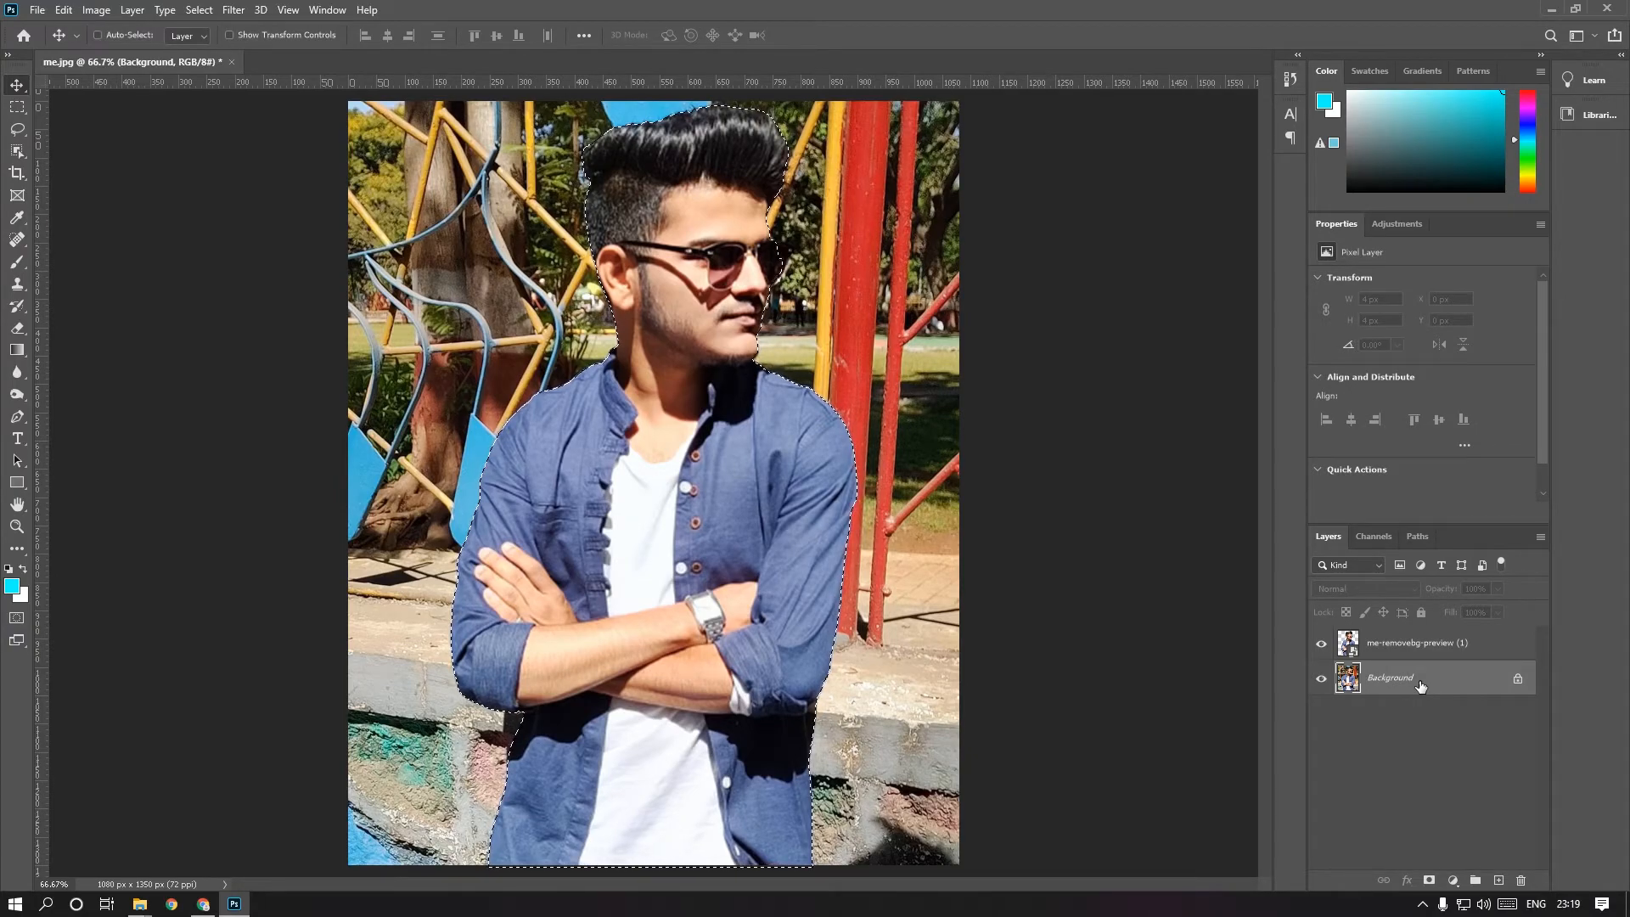
{"action": "key", "text": "ctrl+j"}
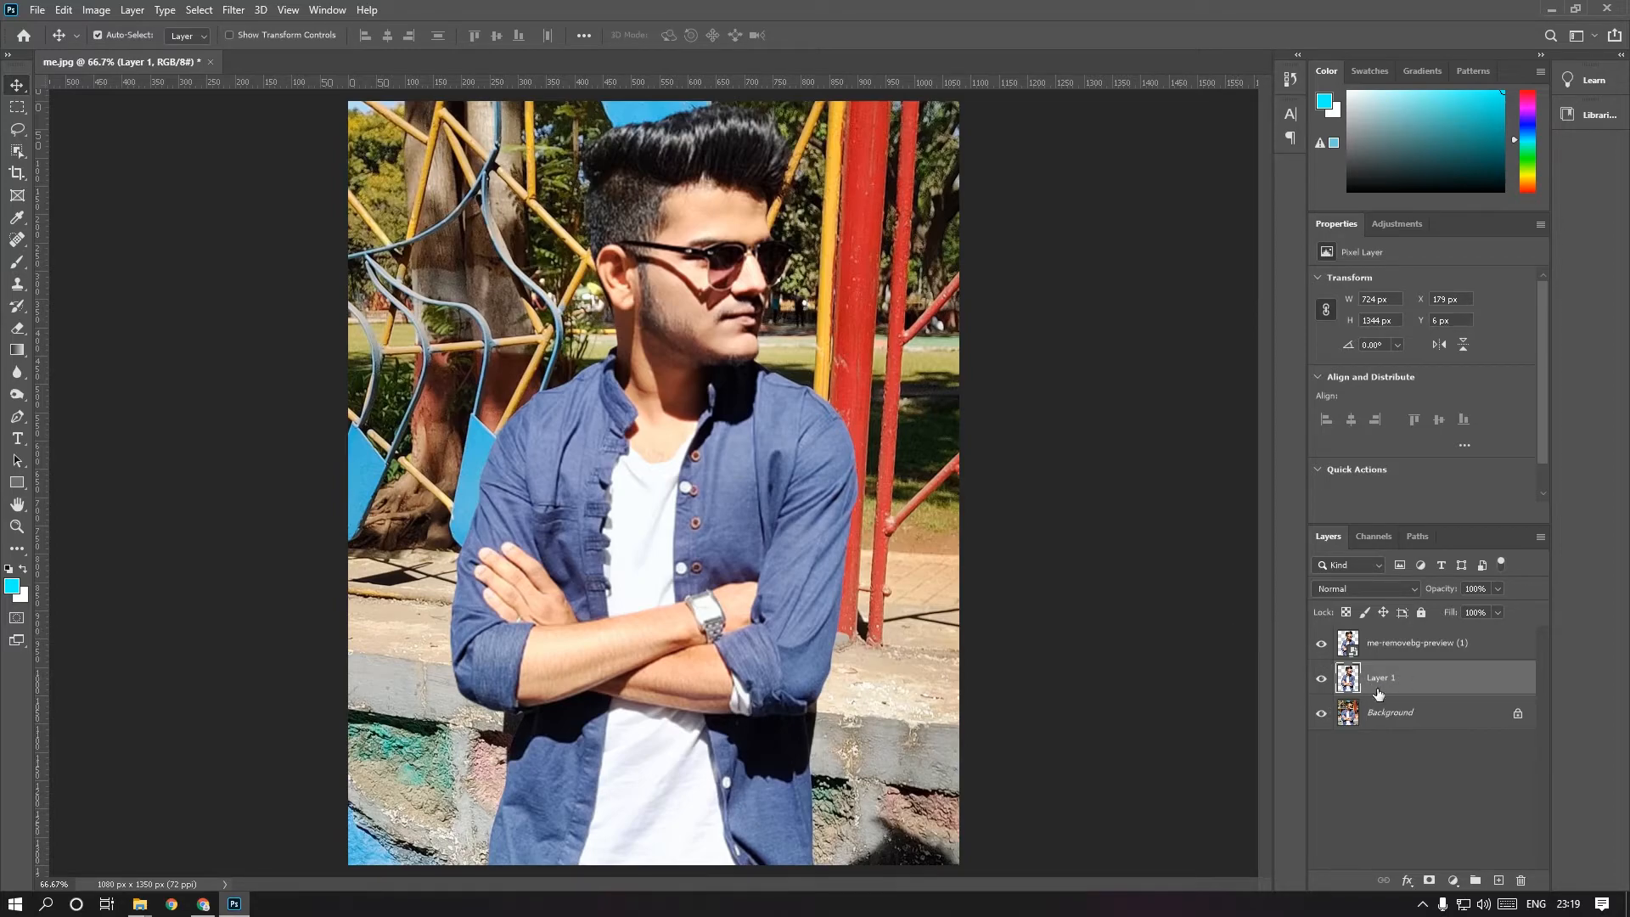
Step: Hide the me-removebg-preview (1) and Background layers so that only the copied full-resolution subject shows
{"action": "left_click", "coordinate": [1321, 645]}
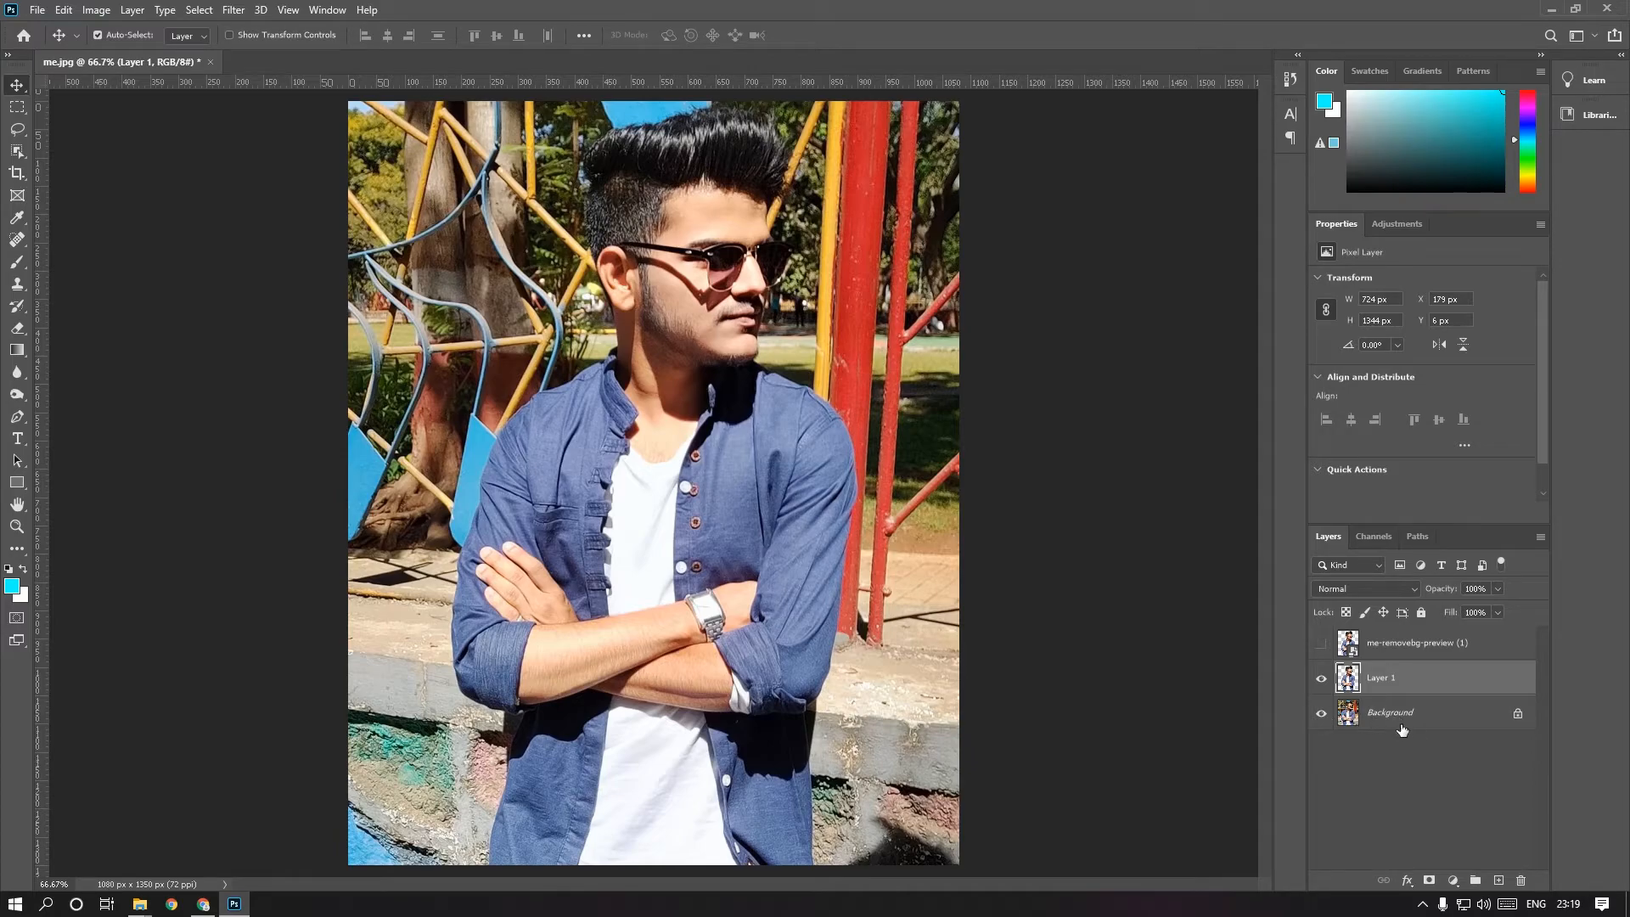
{"action": "left_click", "coordinate": [1321, 715]}
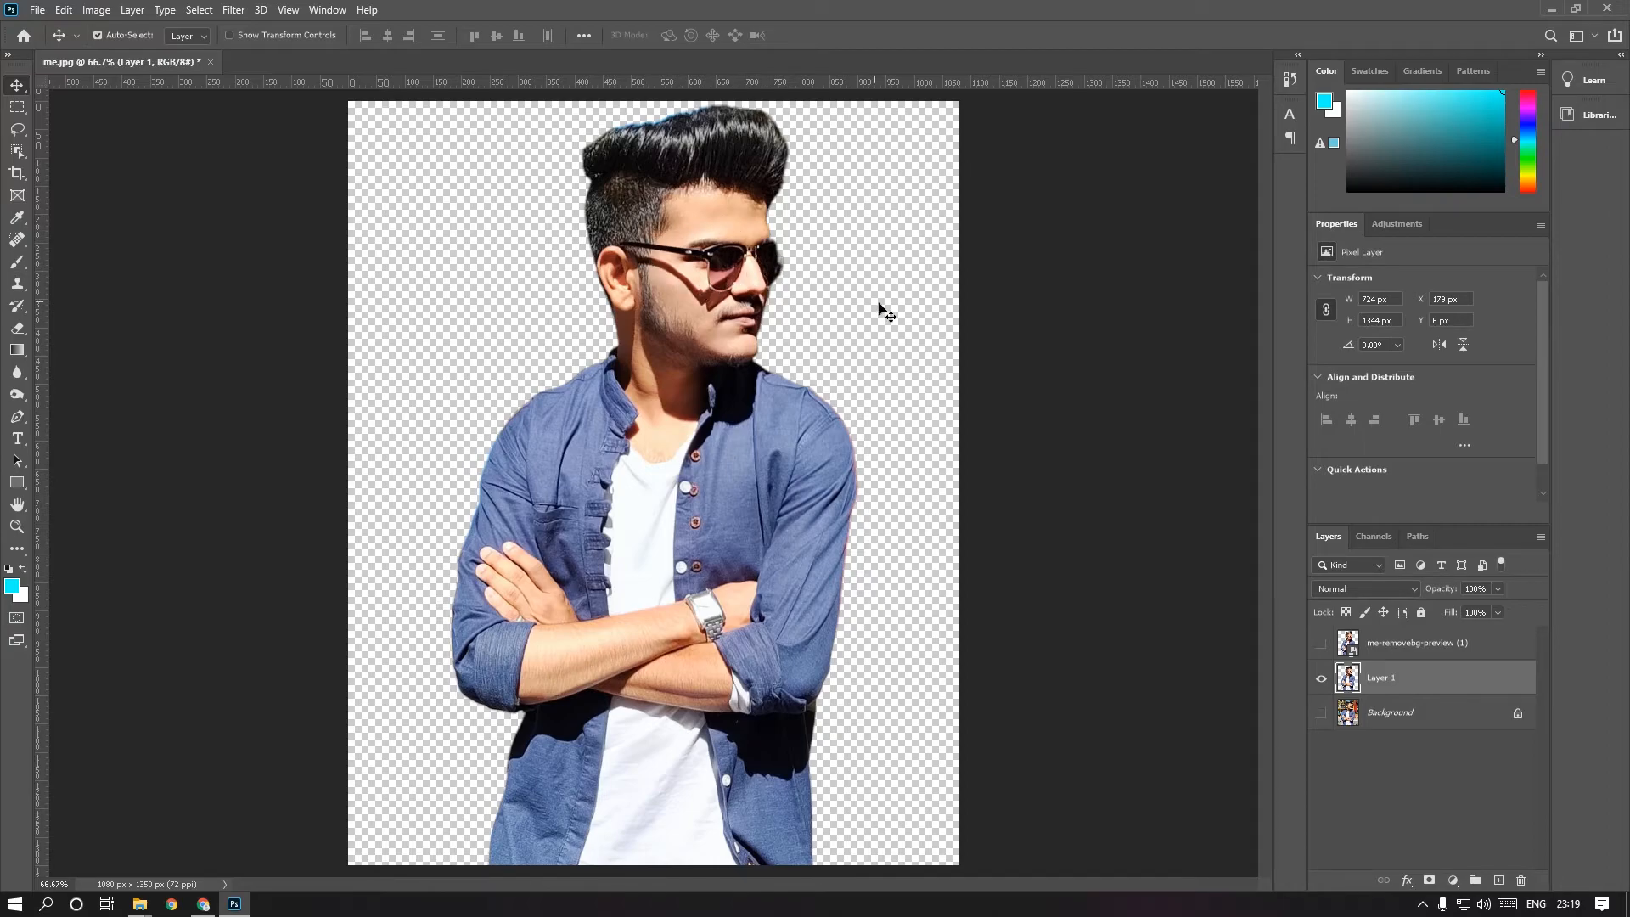
{"action": "scroll", "coordinate": [862, 348], "scroll_direction": "down", "scroll_amount": 2}
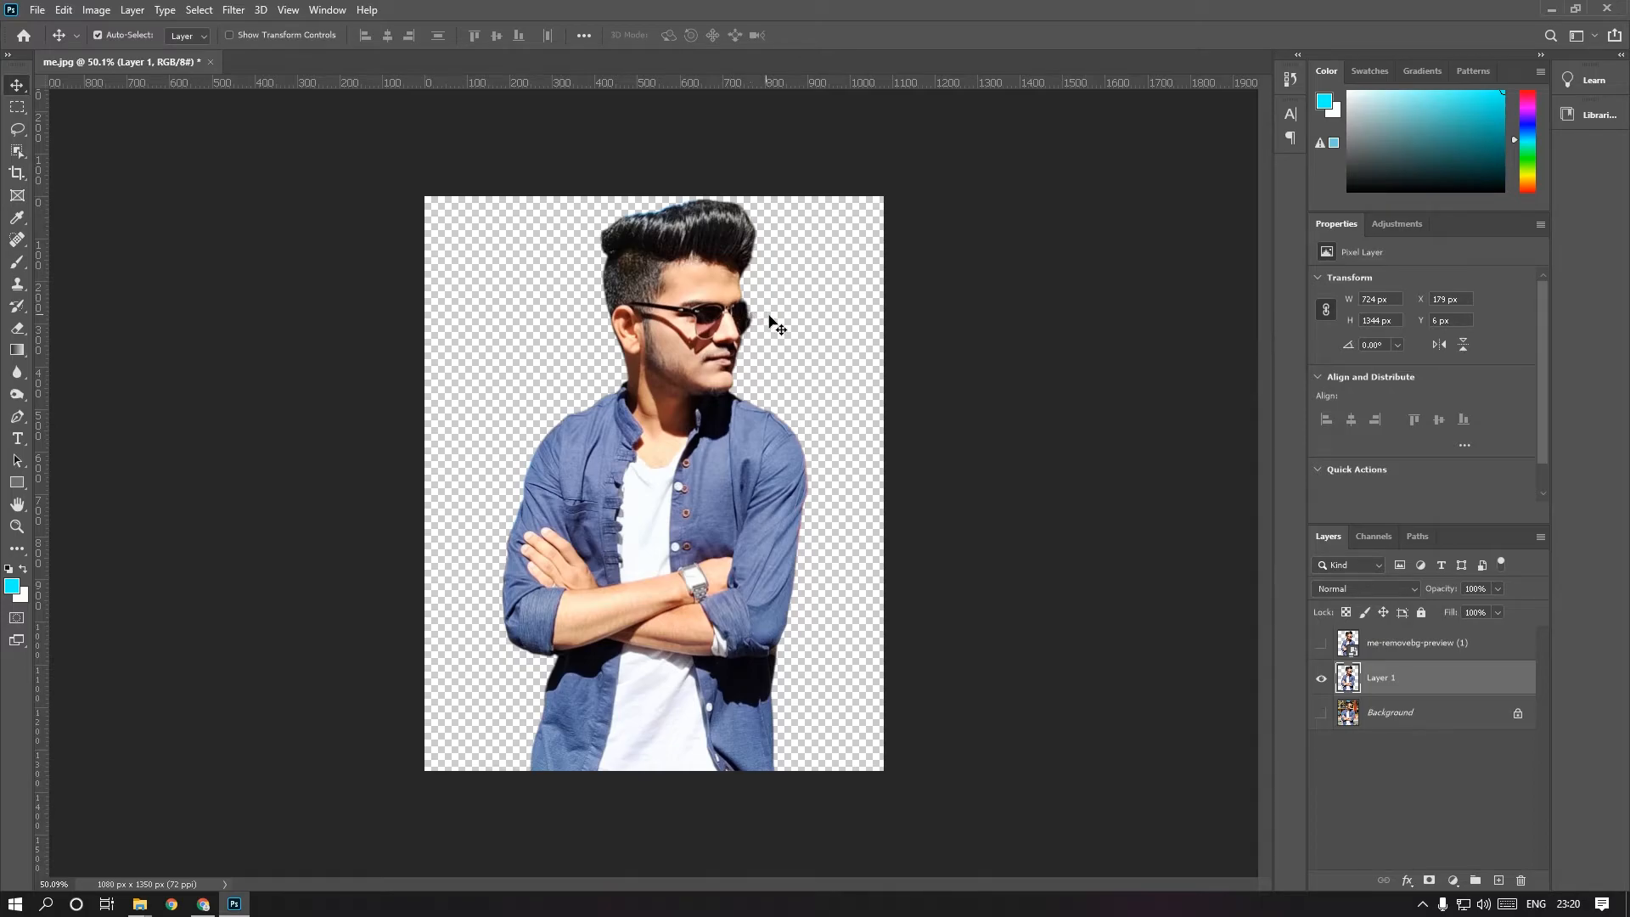
Step: Compare the remove.bg preview in Chrome with the full-resolution cut-out in Photoshop
{"action": "left_click", "coordinate": [203, 903]}
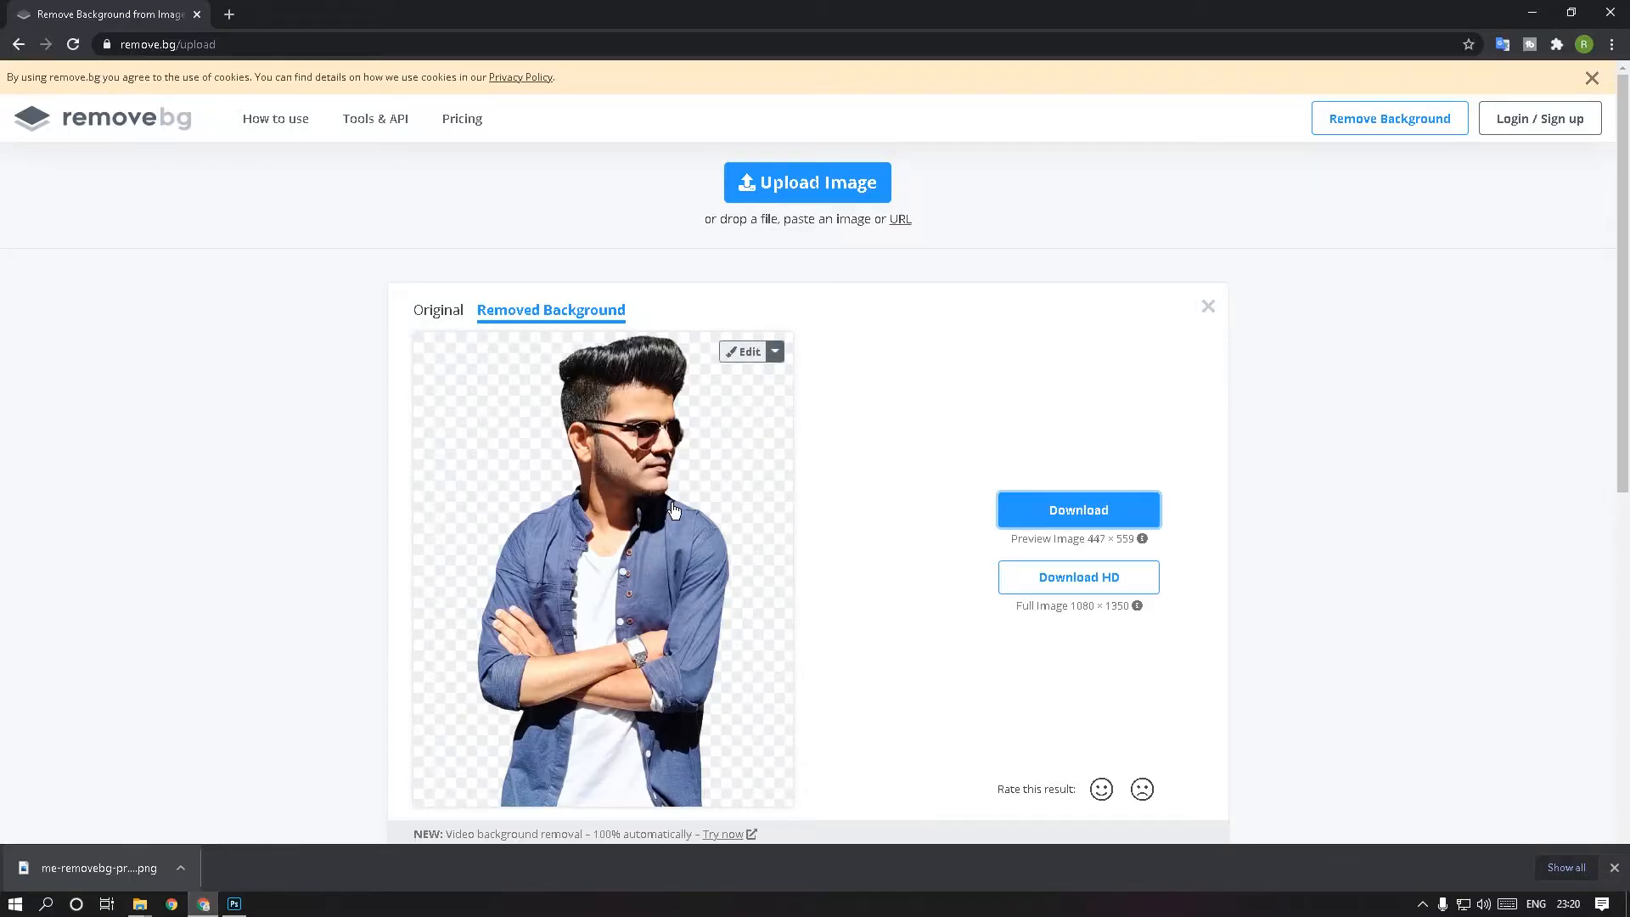
{"action": "left_click", "coordinate": [234, 903]}
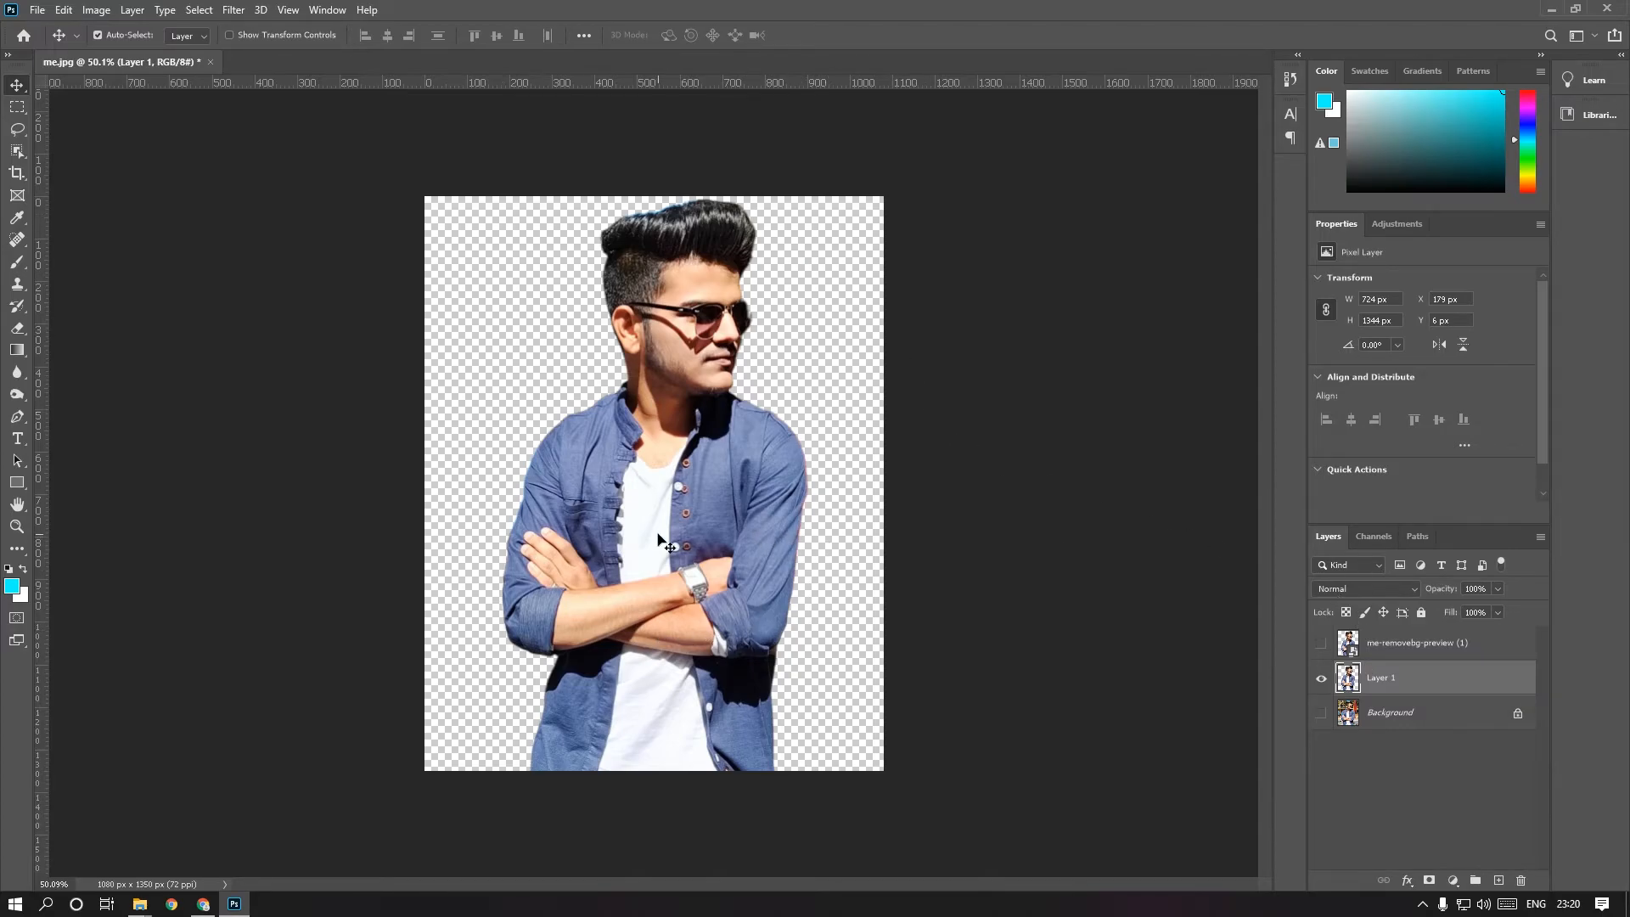
Step: Examine the sleeve edge of the full-resolution cut-out up close, and return to a view of the whole subject
{"action": "scroll", "coordinate": [793, 527], "scroll_direction": "up", "scroll_amount": 3}
{"action": "scroll", "coordinate": [839, 523], "scroll_direction": "up", "scroll_amount": 3}
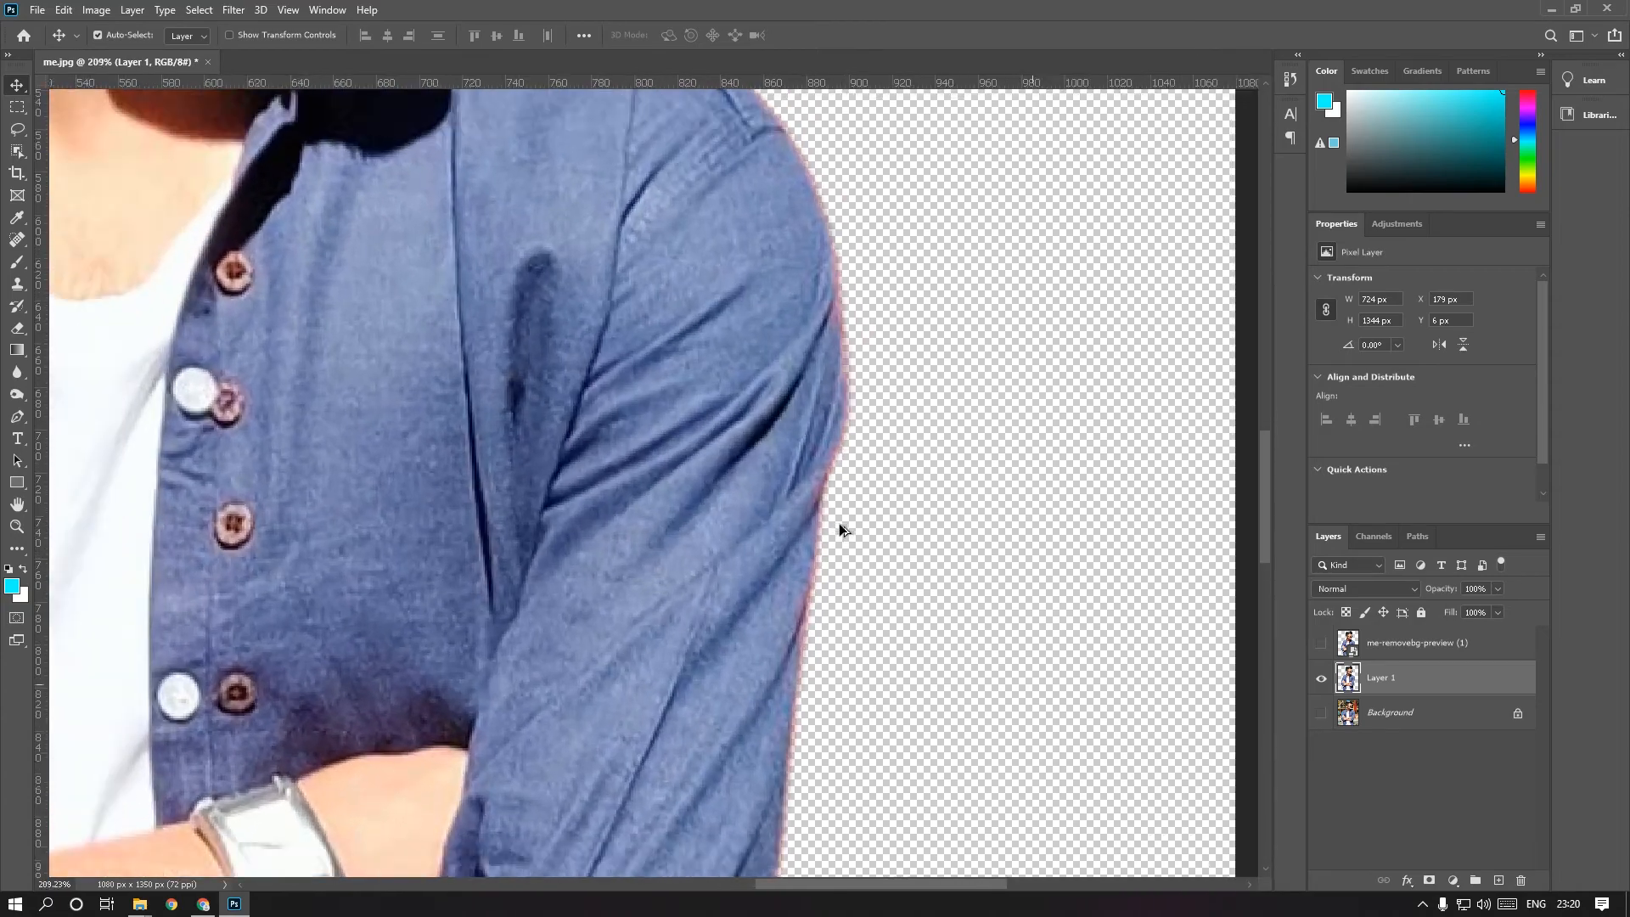
{"action": "scroll", "coordinate": [838, 523], "scroll_direction": "down", "scroll_amount": 4}
{"action": "scroll", "coordinate": [470, 471], "scroll_direction": "down", "scroll_amount": 2}
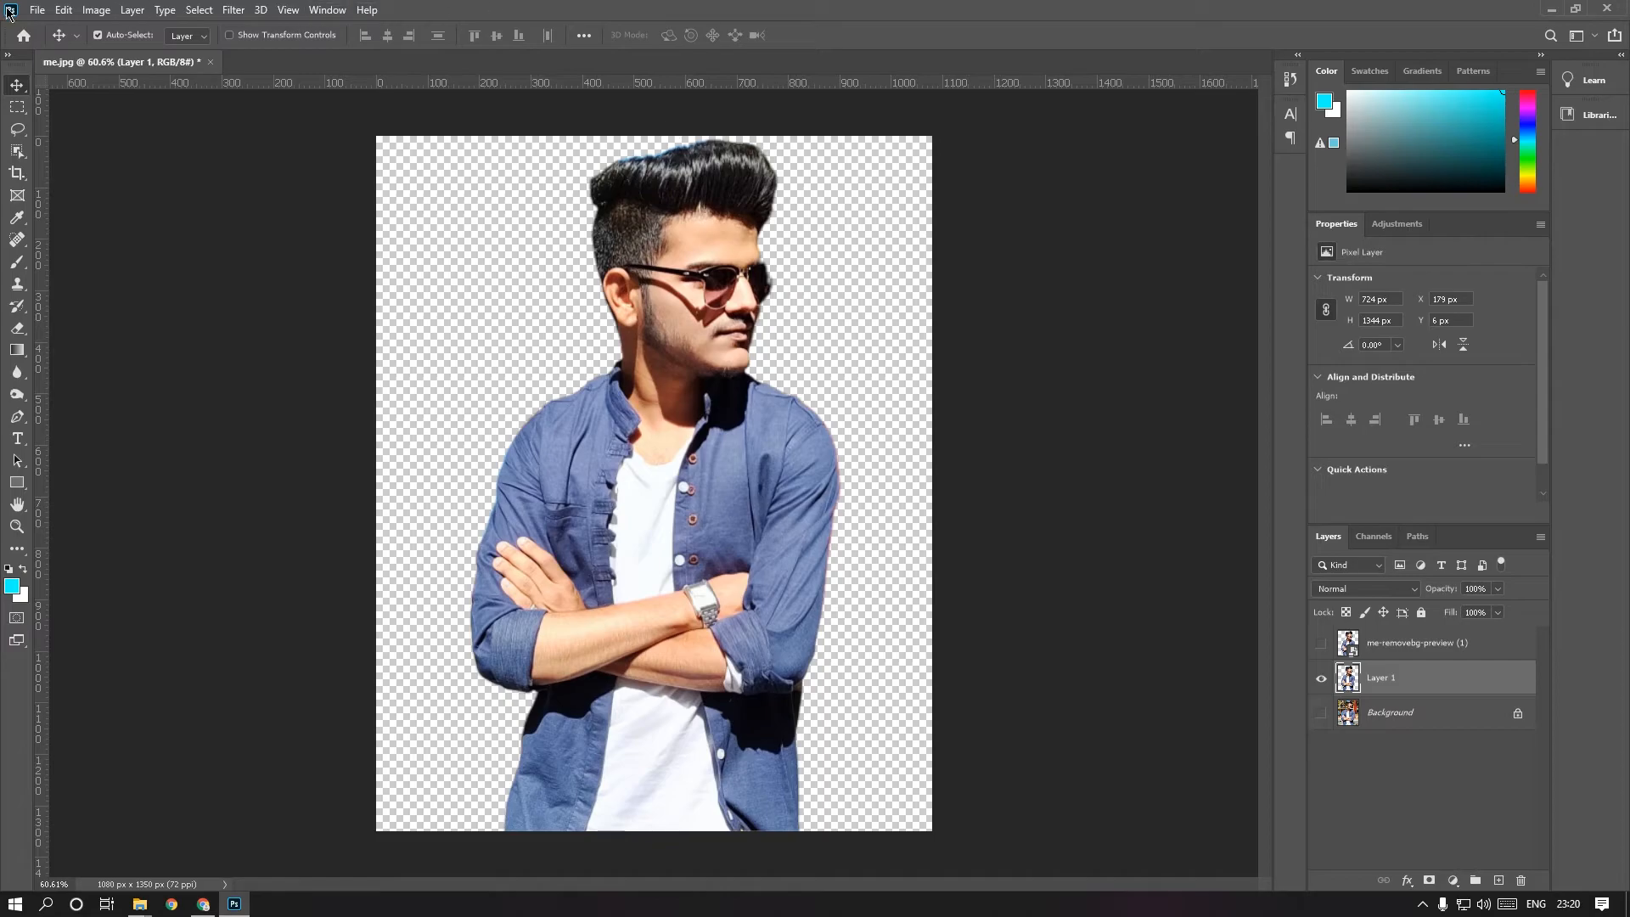
Step: Save the cut-out to the Desktop as a PNG named "me without background", using the large file size (fastest saving) option
{"action": "left_click", "coordinate": [36, 10]}
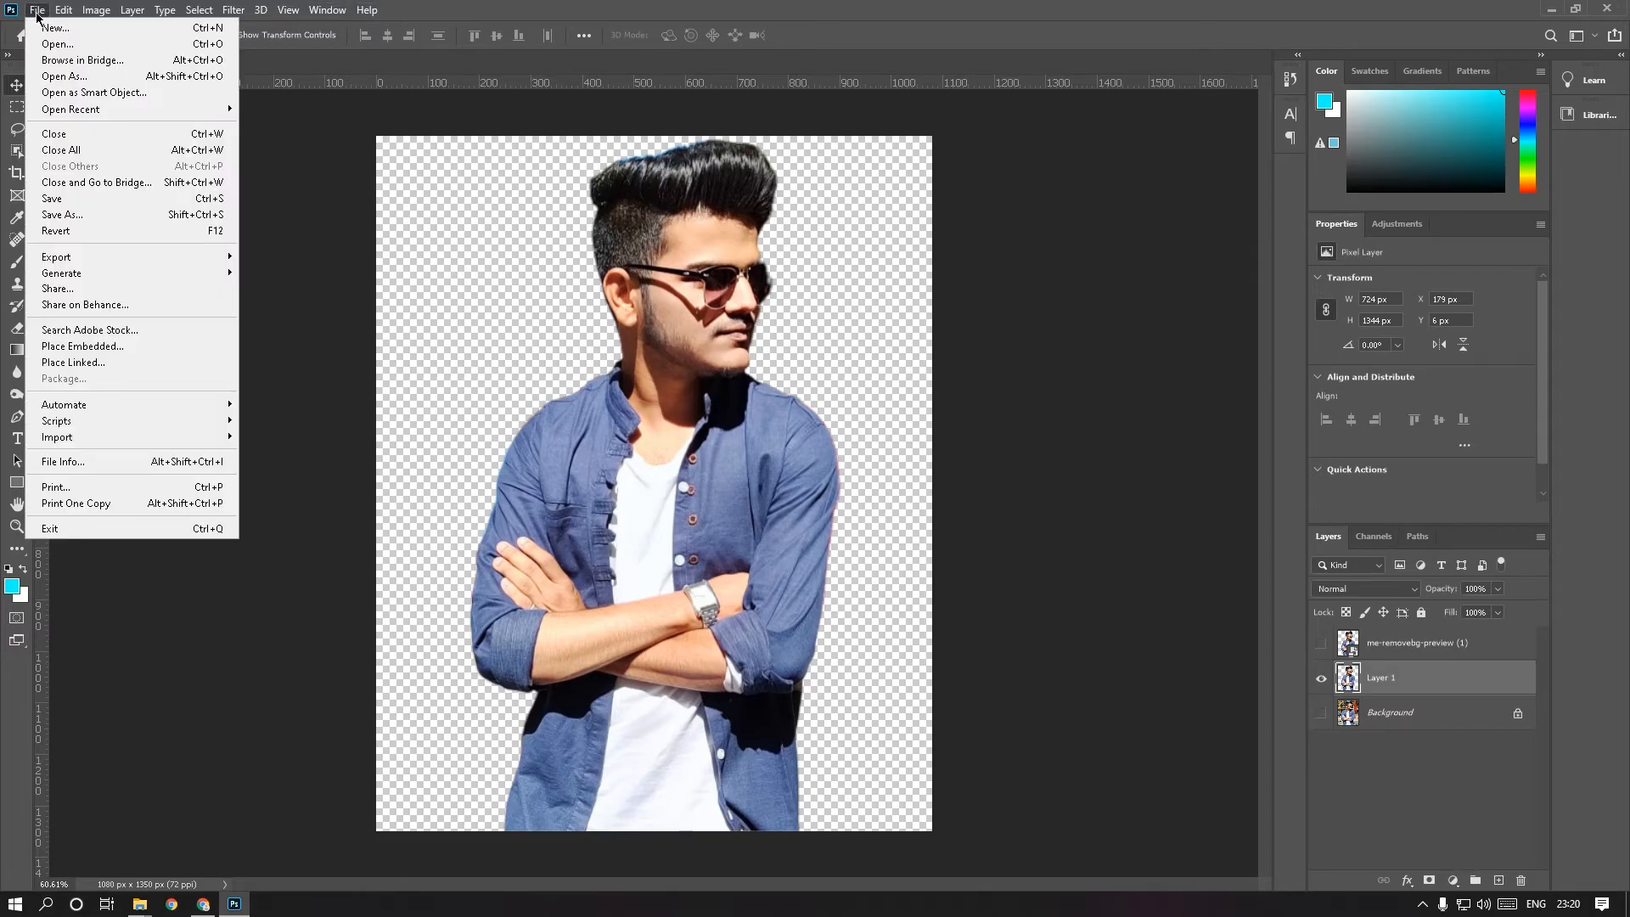
{"action": "left_click", "coordinate": [108, 223]}
{"action": "left_click", "coordinate": [849, 241]}
{"action": "left_click", "coordinate": [933, 472]}
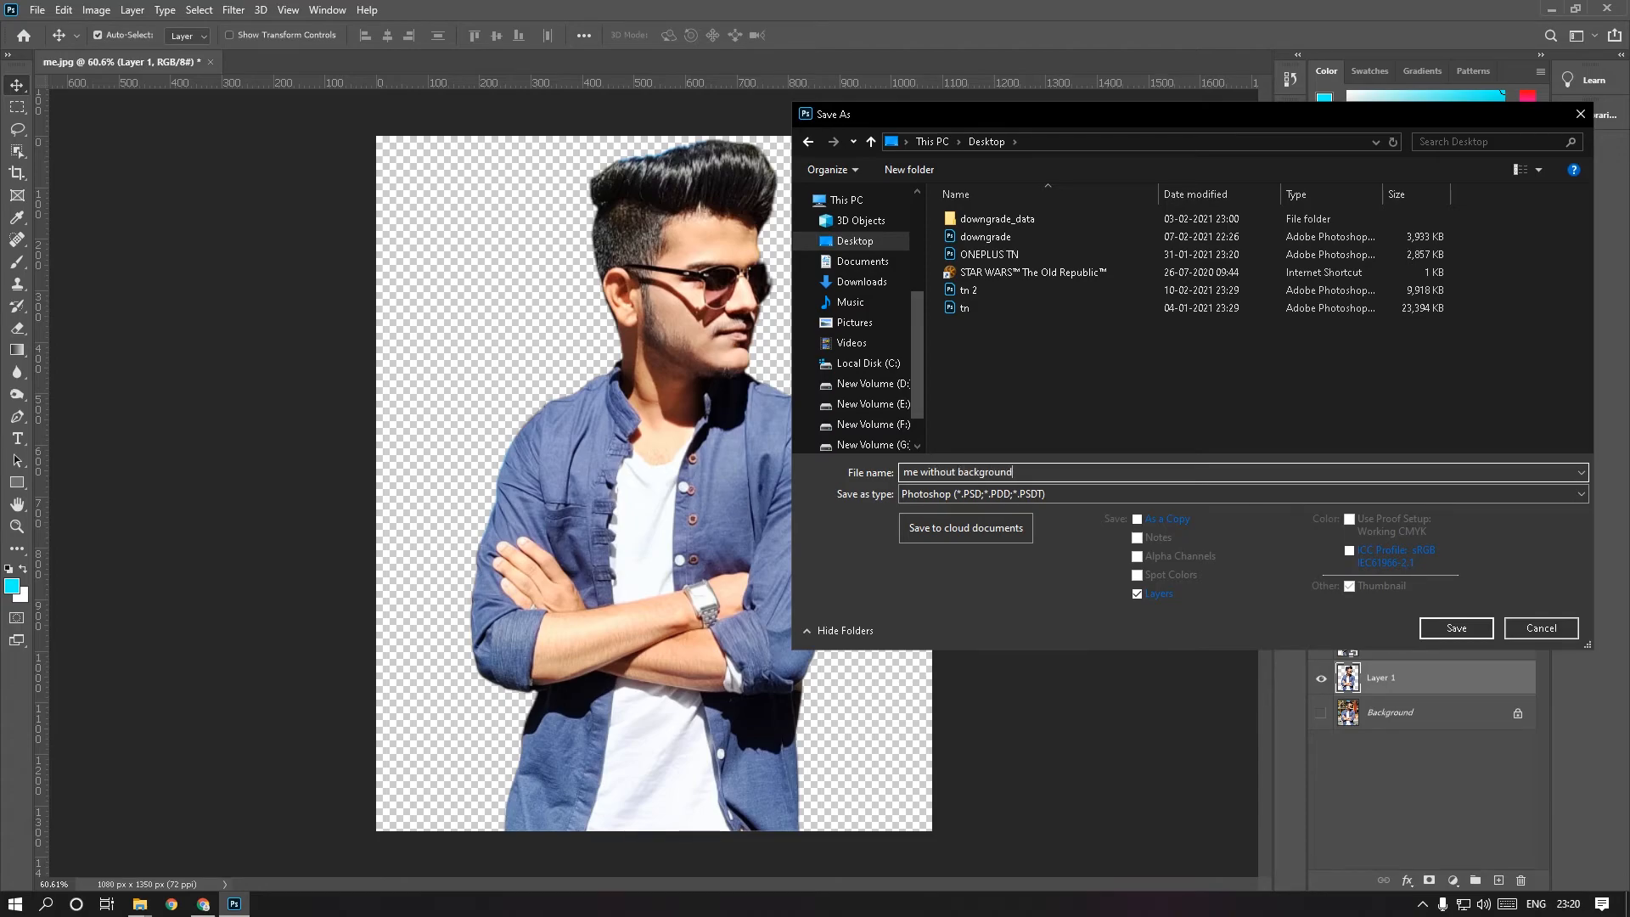
{"action": "left_click", "coordinate": [964, 495]}
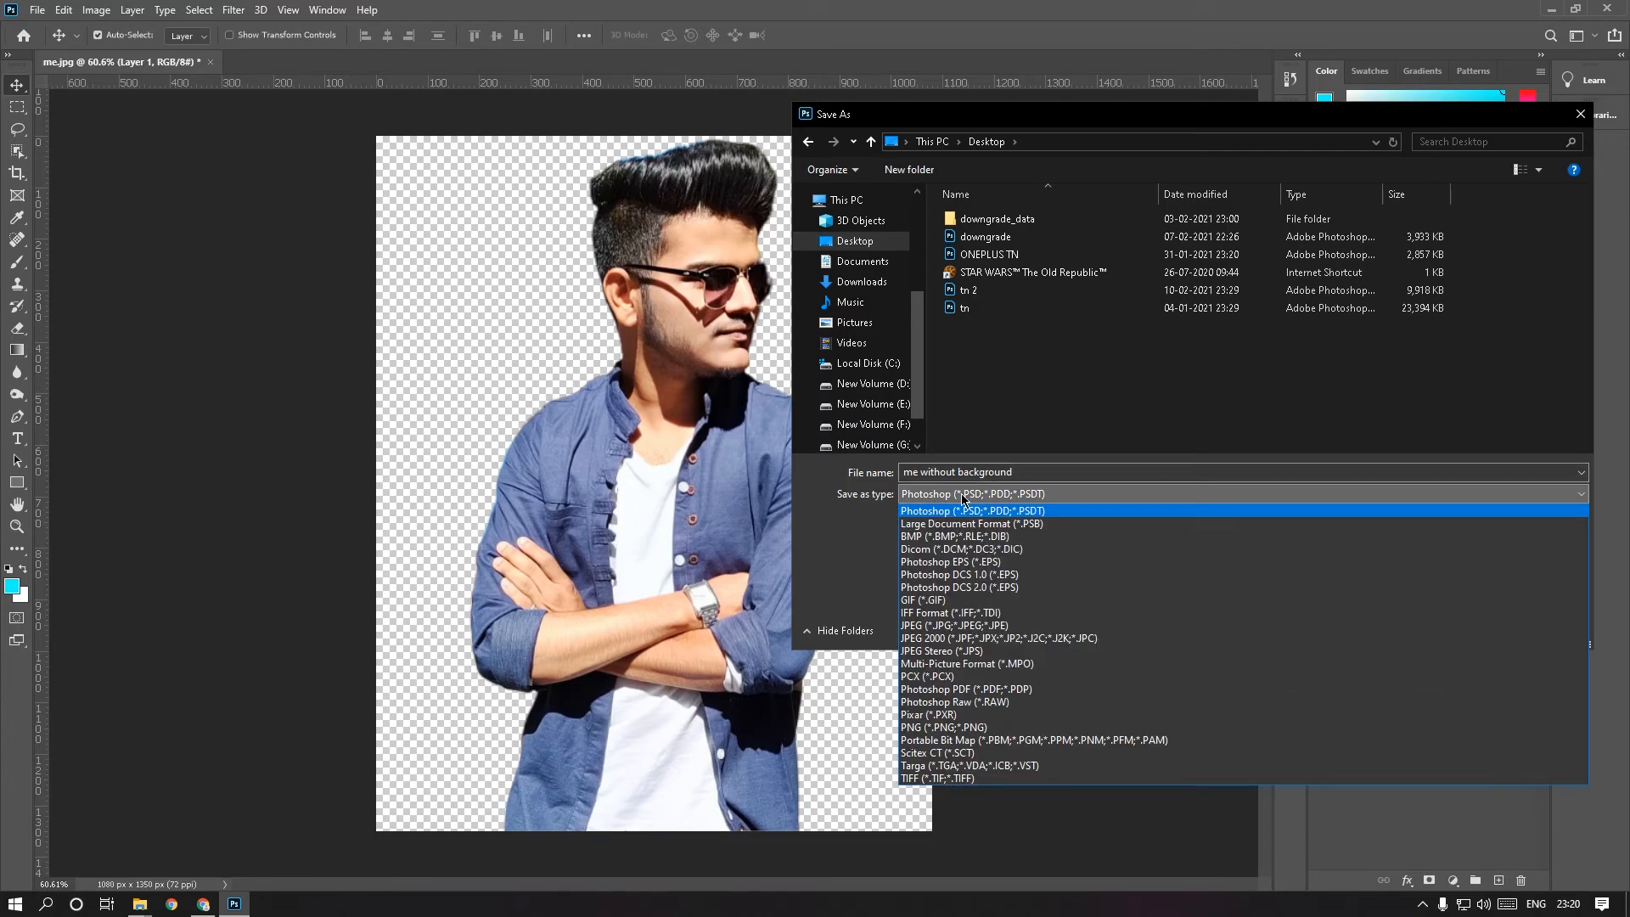
{"action": "left_click", "coordinate": [937, 728]}
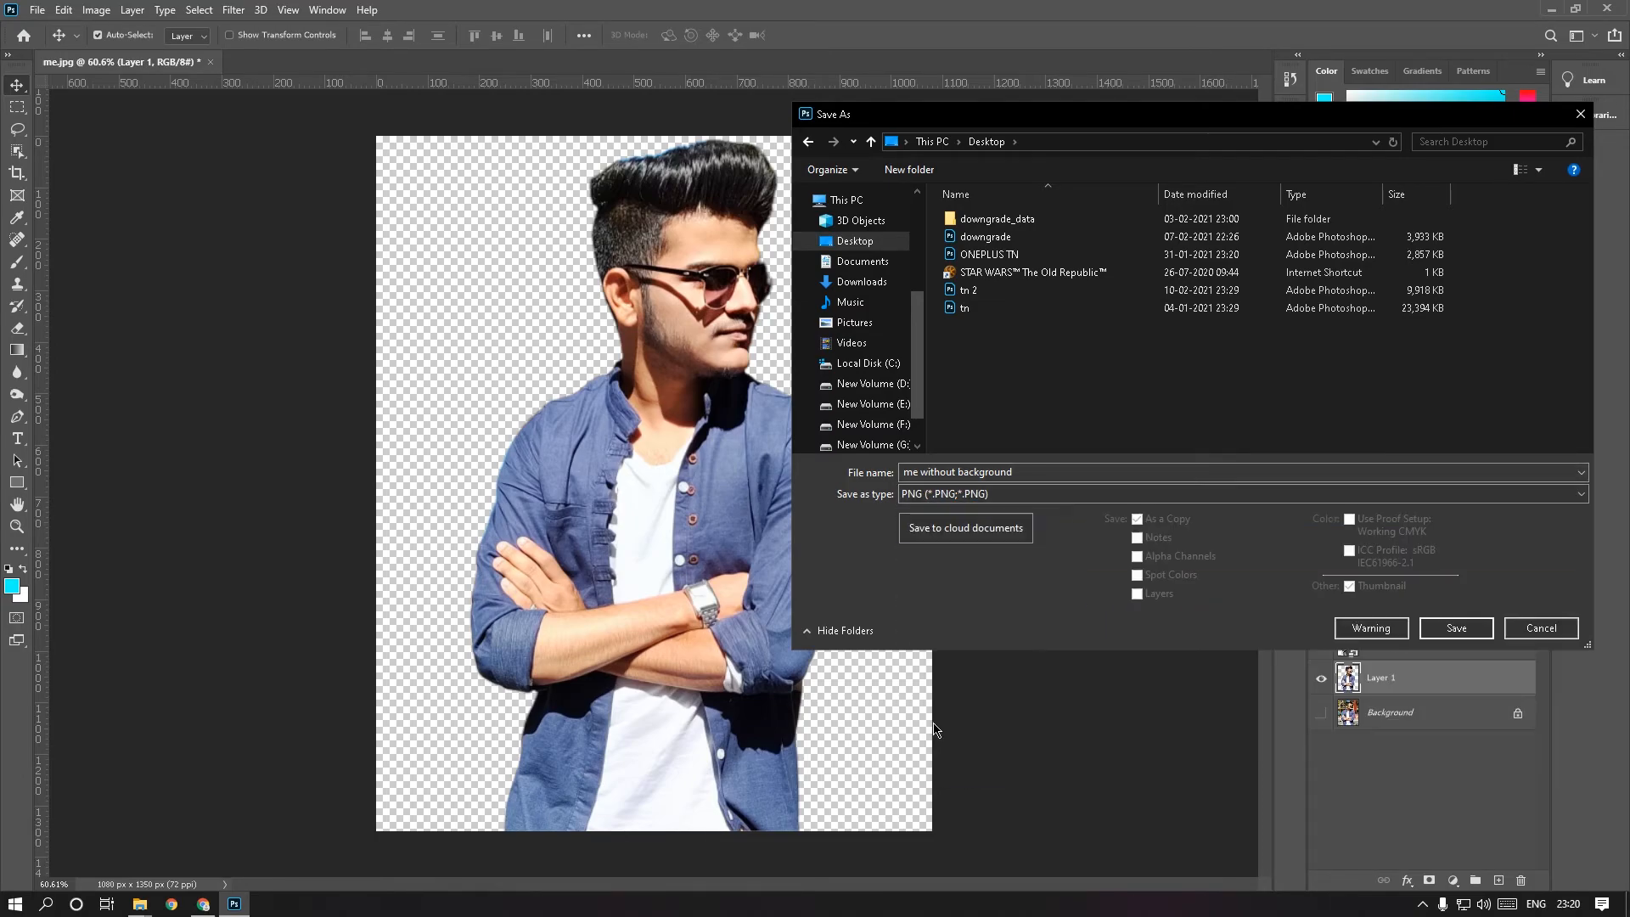
{"action": "left_click", "coordinate": [1480, 629]}
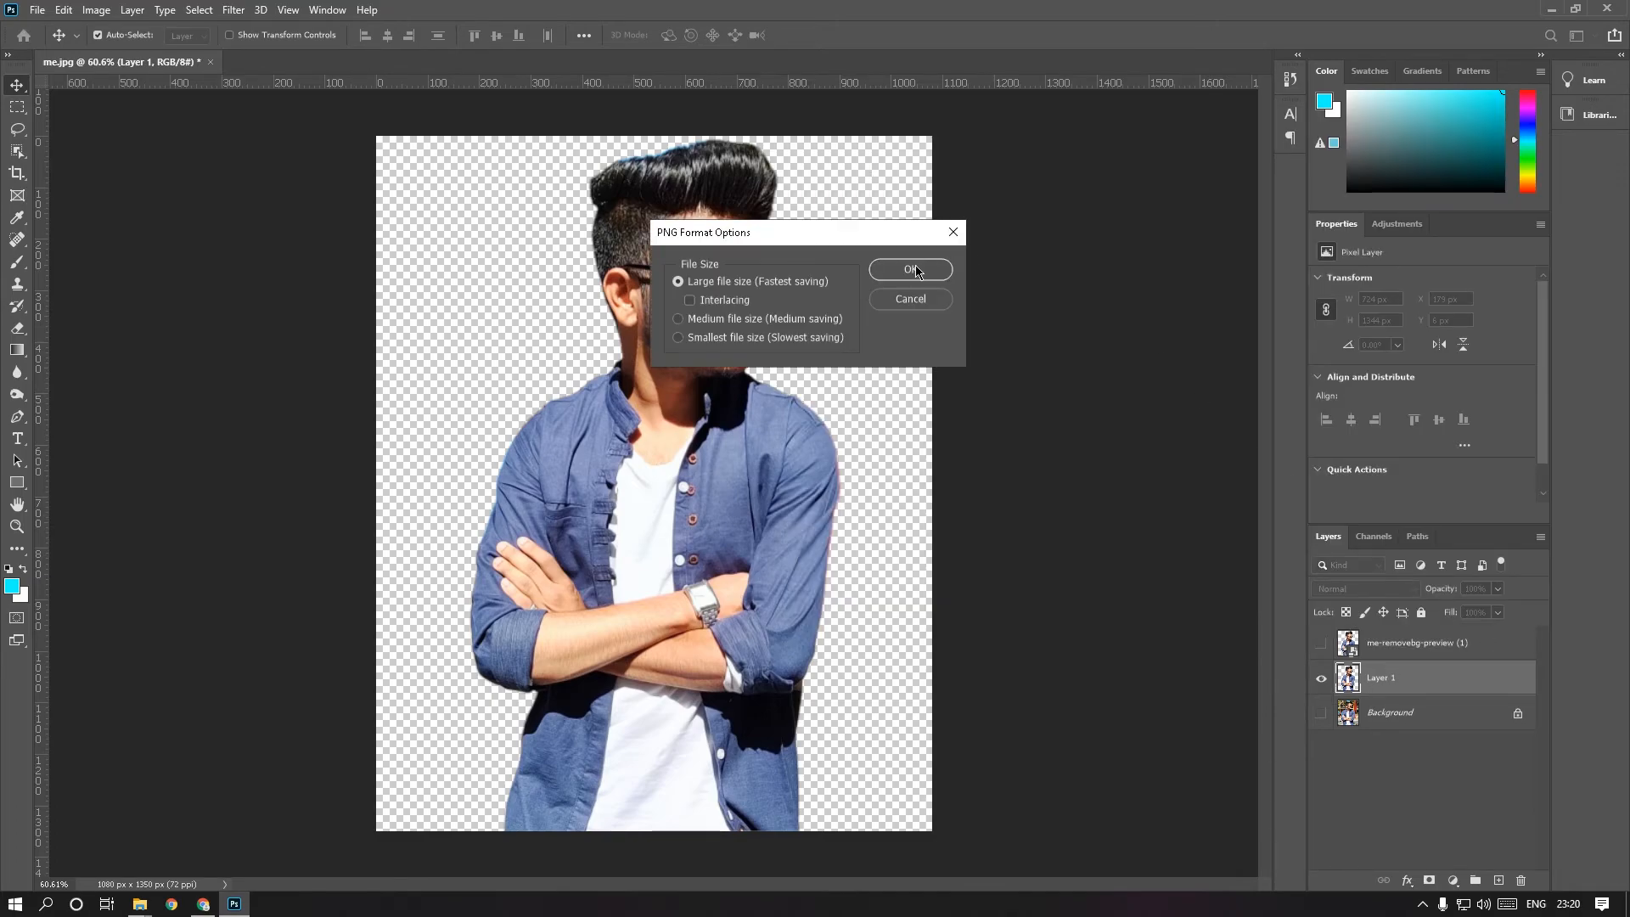
{"action": "left_click", "coordinate": [917, 270]}
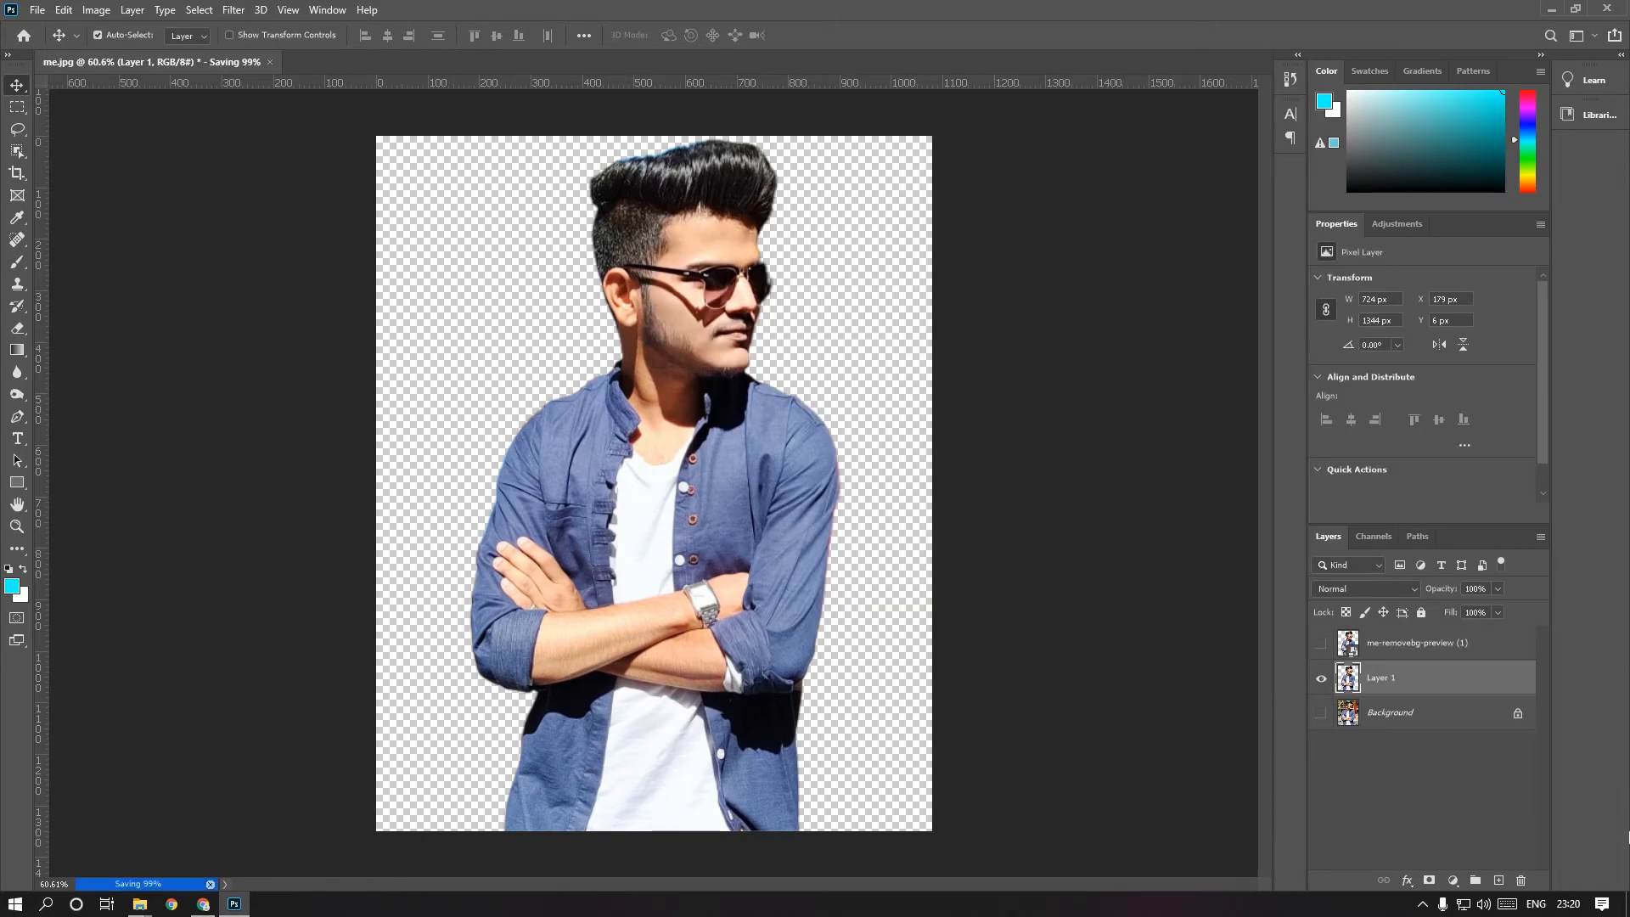
Step: Minimise Photoshop and Chrome, open the "me without background" image from the desktop in Photos, and examine its detail
{"action": "left_click", "coordinate": [1550, 8]}
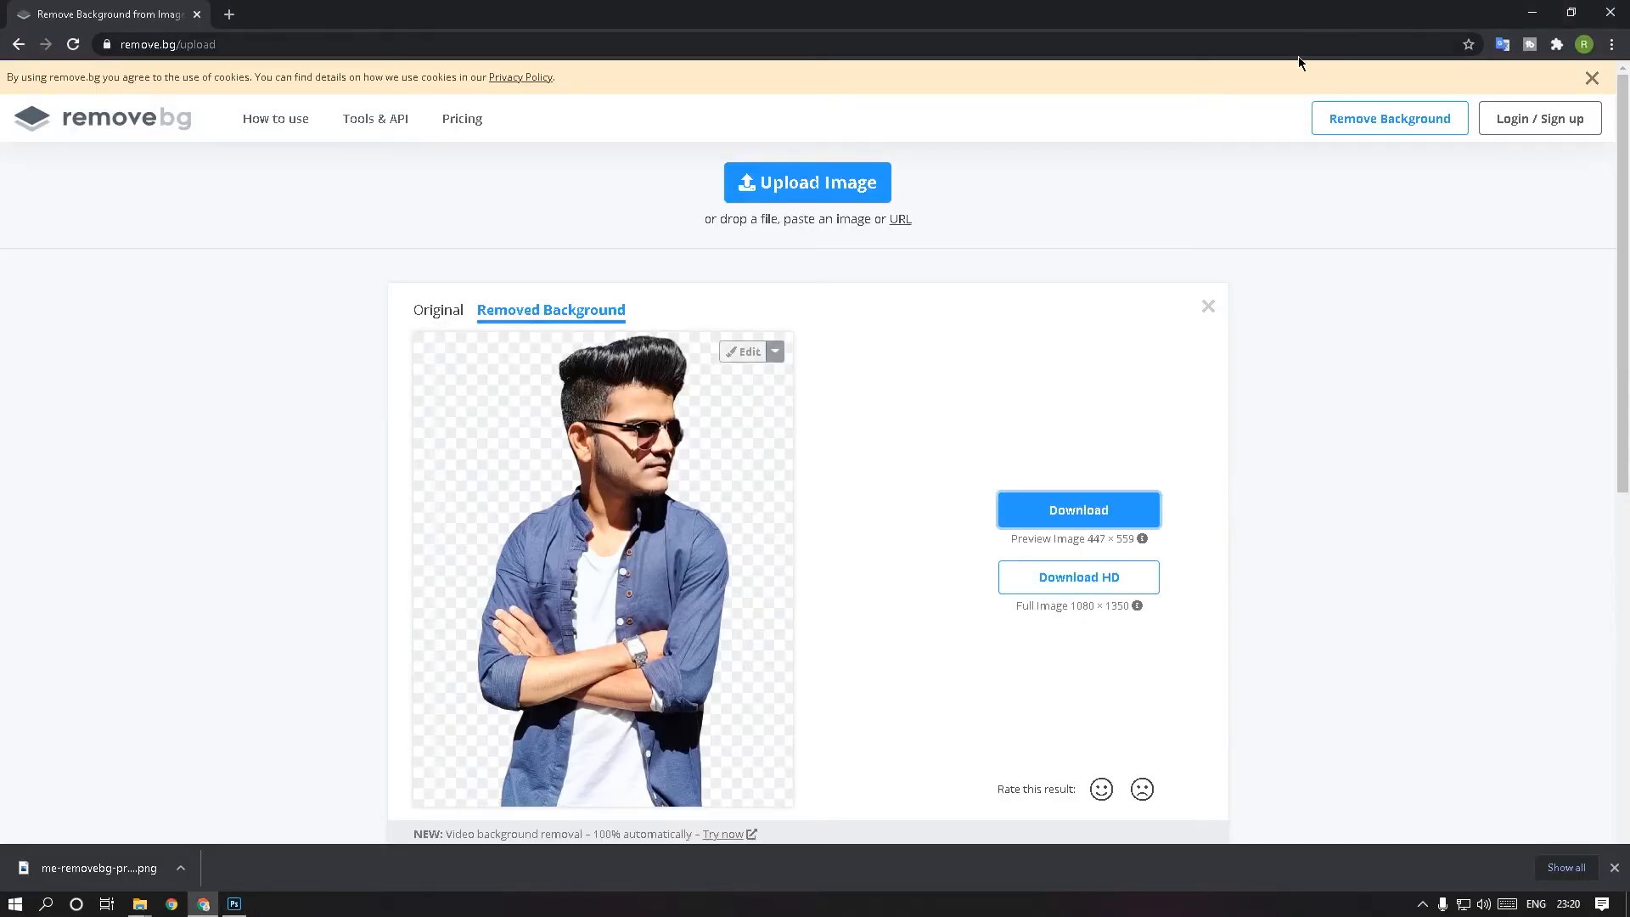
{"action": "left_click", "coordinate": [1532, 10]}
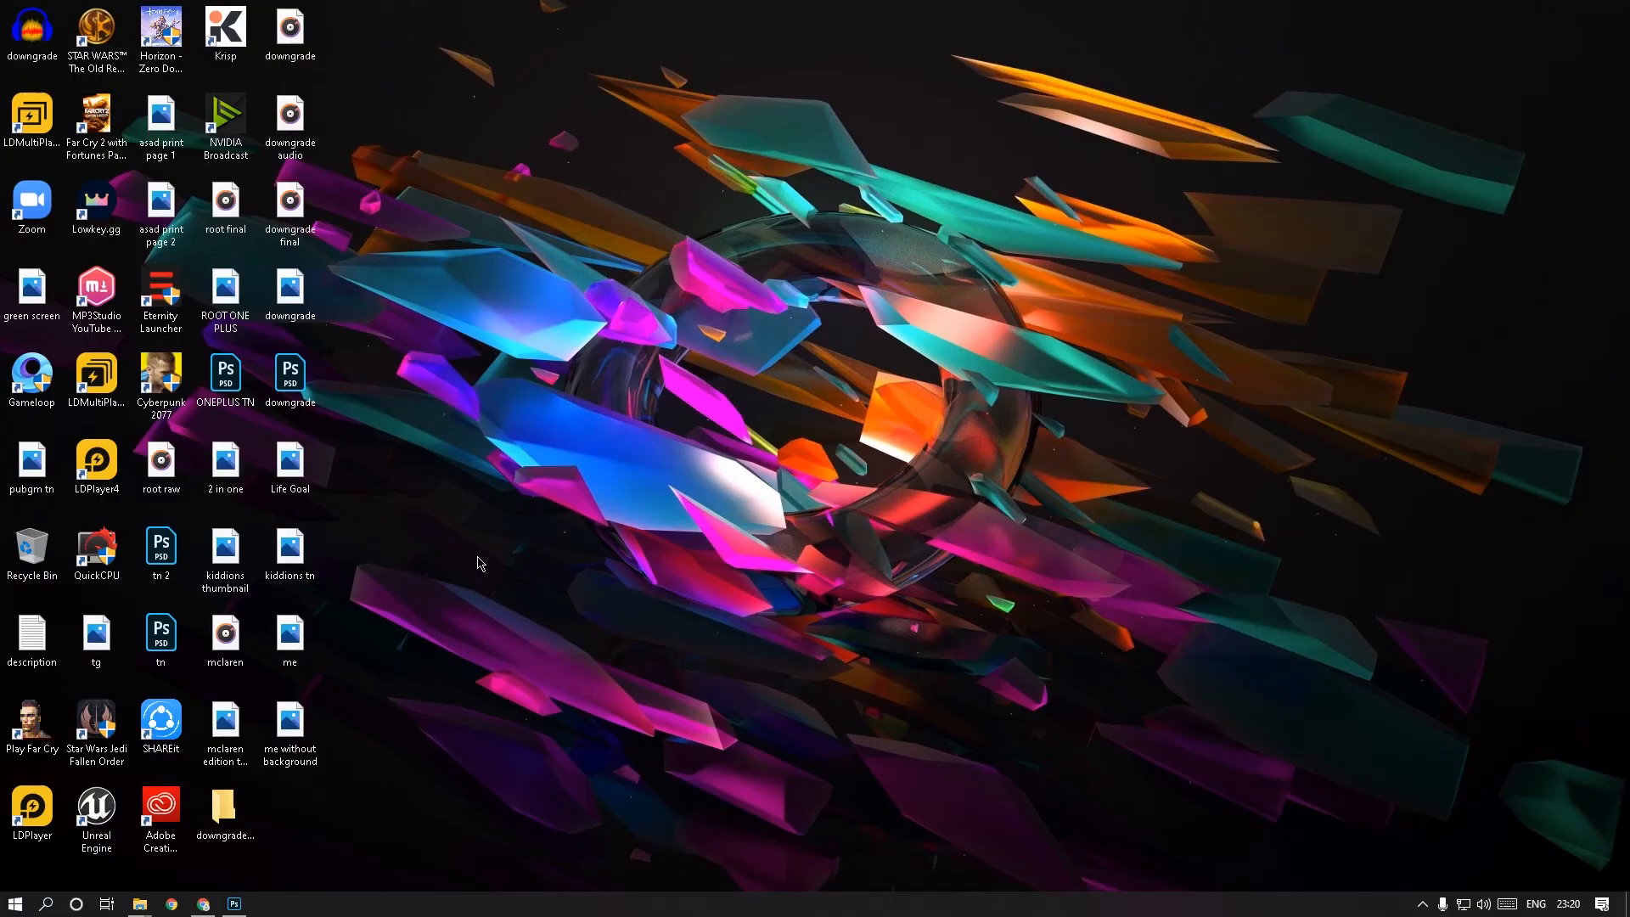
{"action": "double_click", "coordinate": [297, 726]}
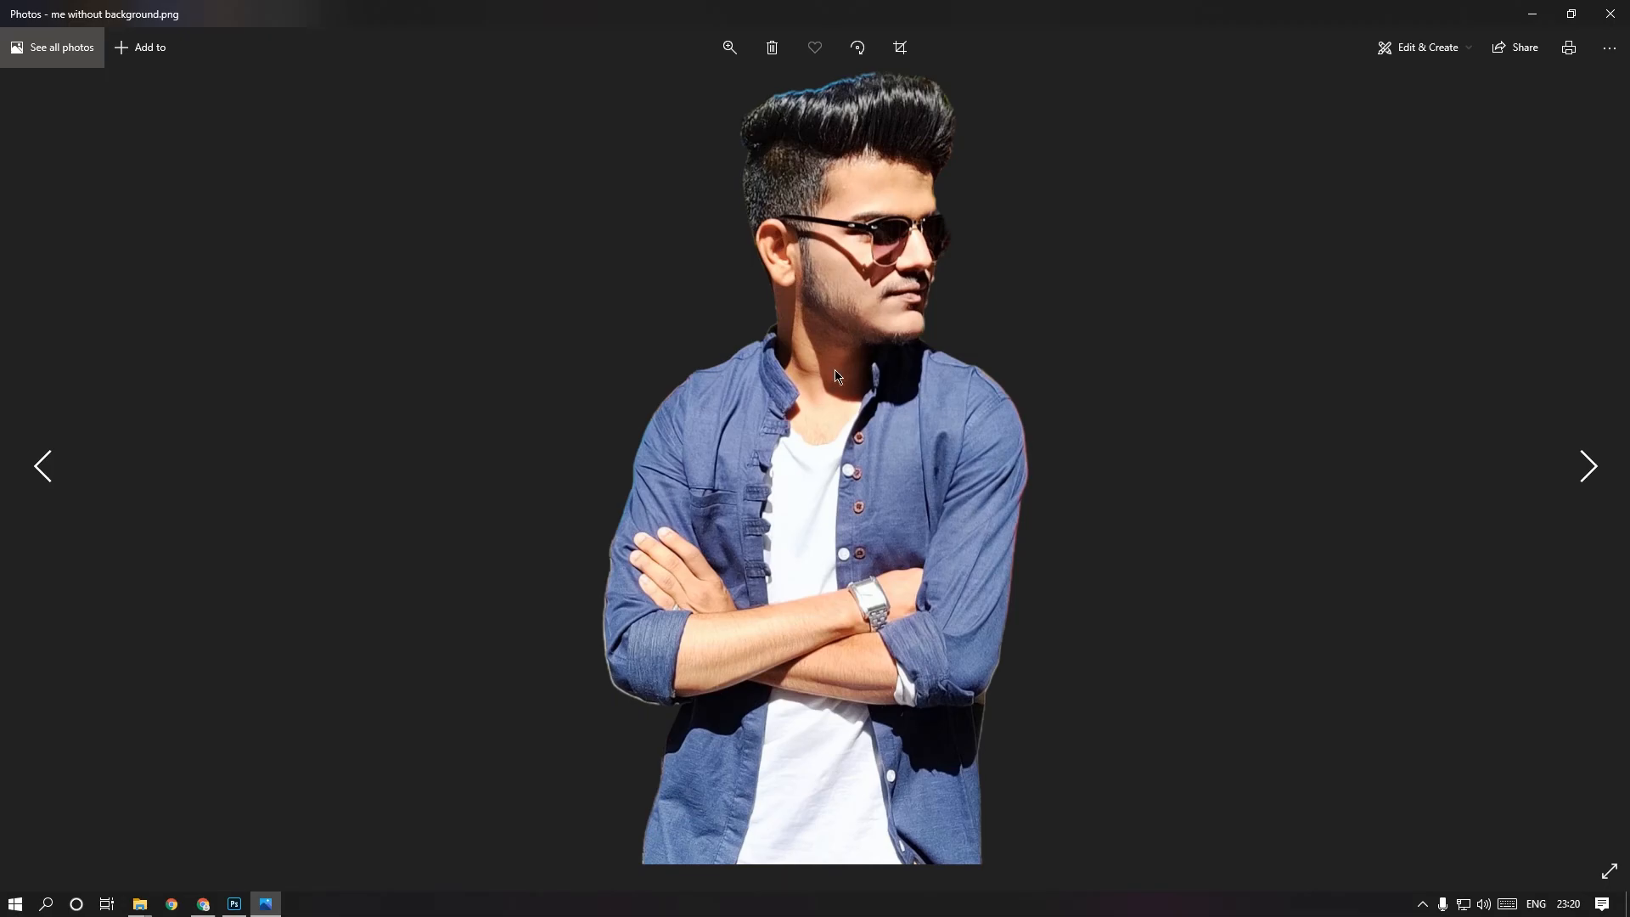
{"action": "scroll", "coordinate": [864, 176], "scroll_direction": "up", "scroll_amount": 5}
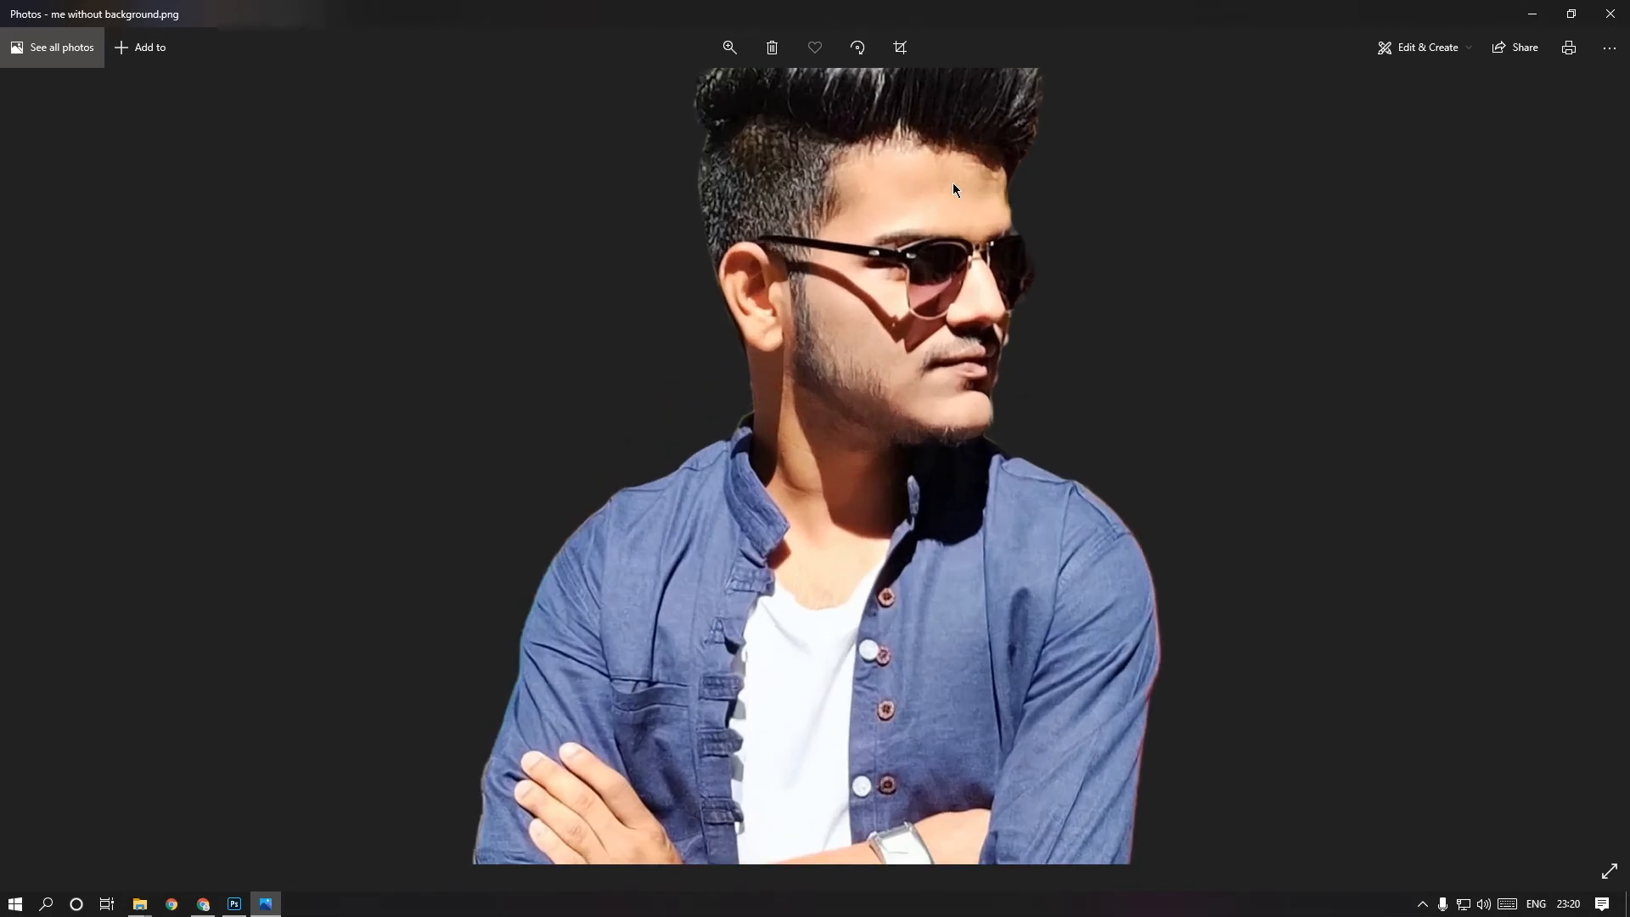
{"action": "scroll", "coordinate": [815, 249], "scroll_direction": "down", "scroll_amount": 5}
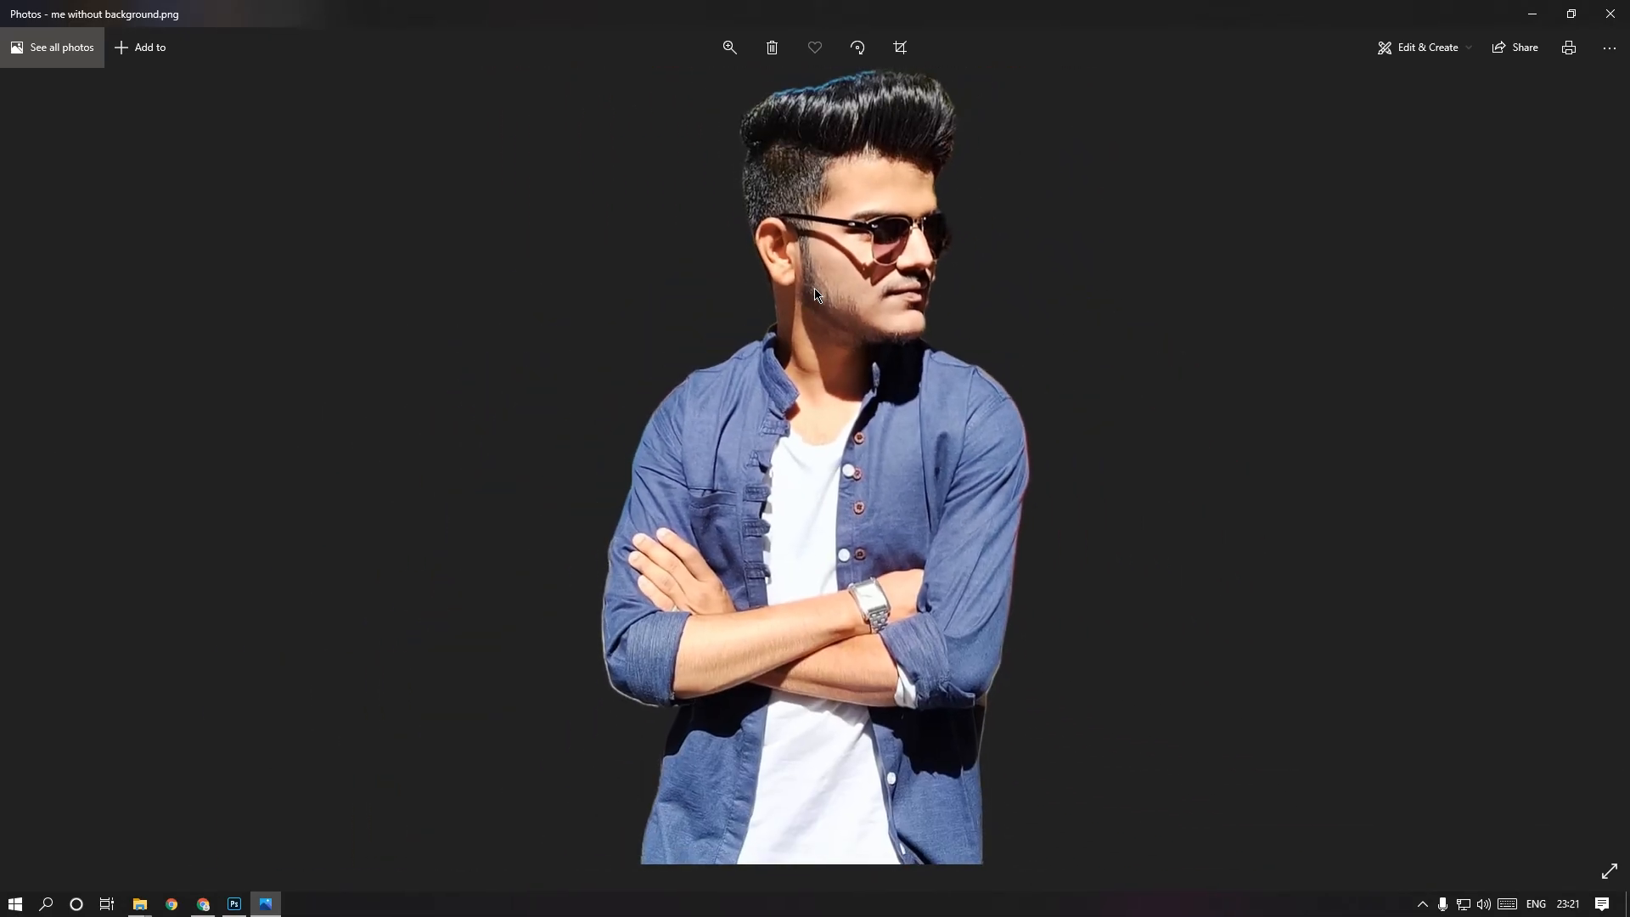
Step: Open the downloaded me-removebg-preview (1).png from Chrome and examine the face at maximum magnification
{"action": "left_click", "coordinate": [203, 903]}
{"action": "left_click", "coordinate": [95, 869]}
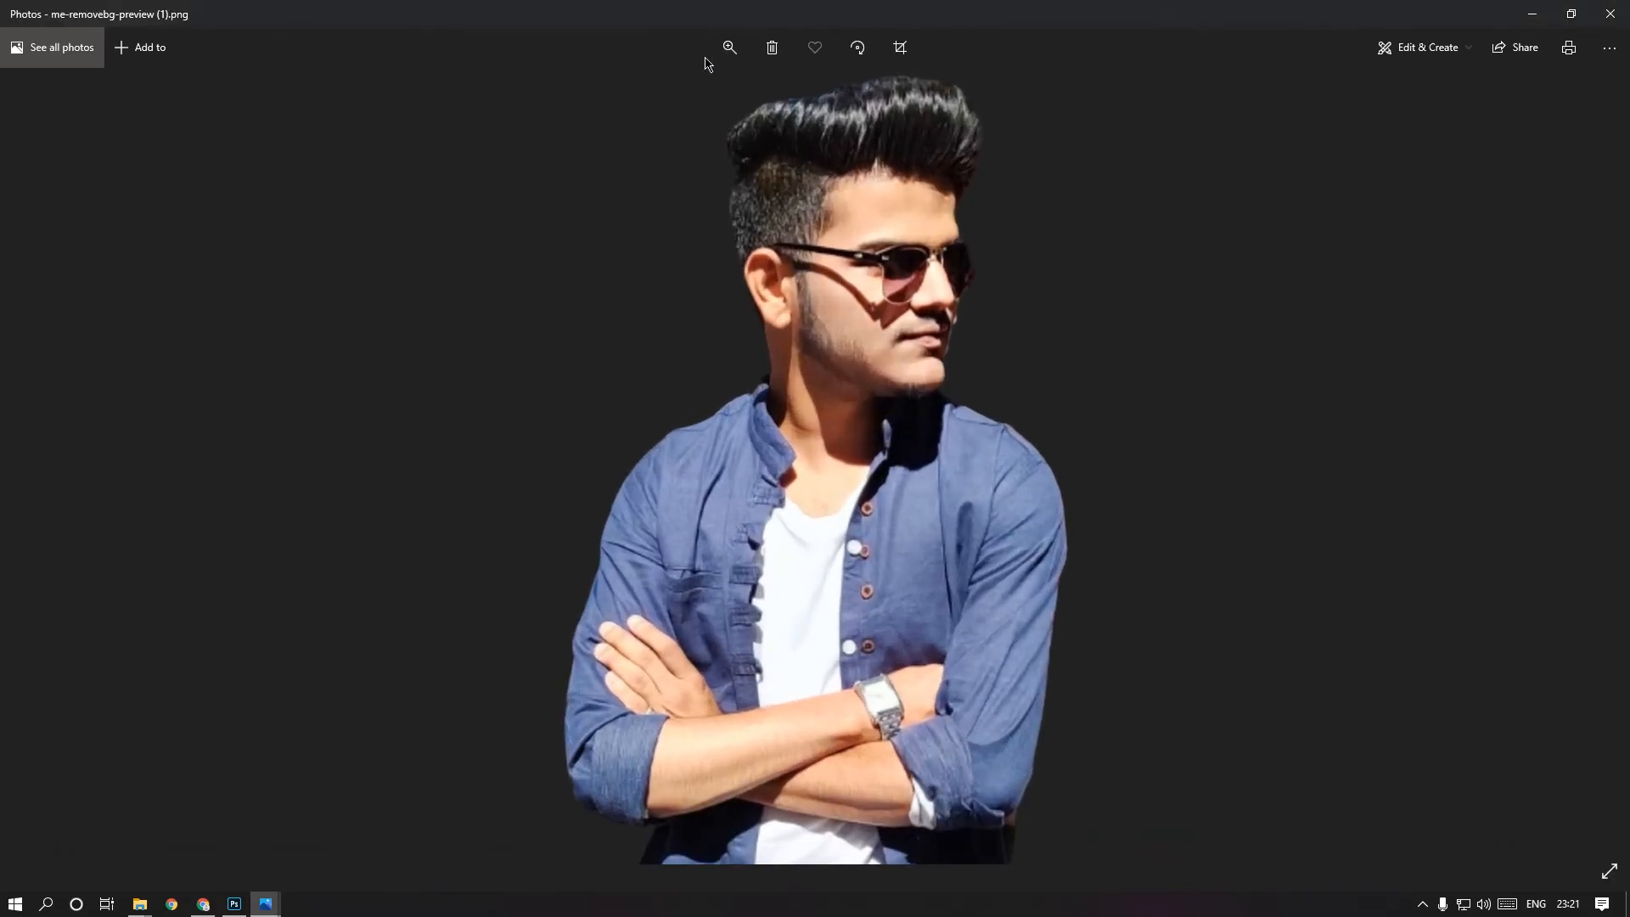
{"action": "left_click", "coordinate": [729, 47]}
{"action": "left_click_drag", "start_coordinate": [703, 91], "coordinate": [831, 91]}
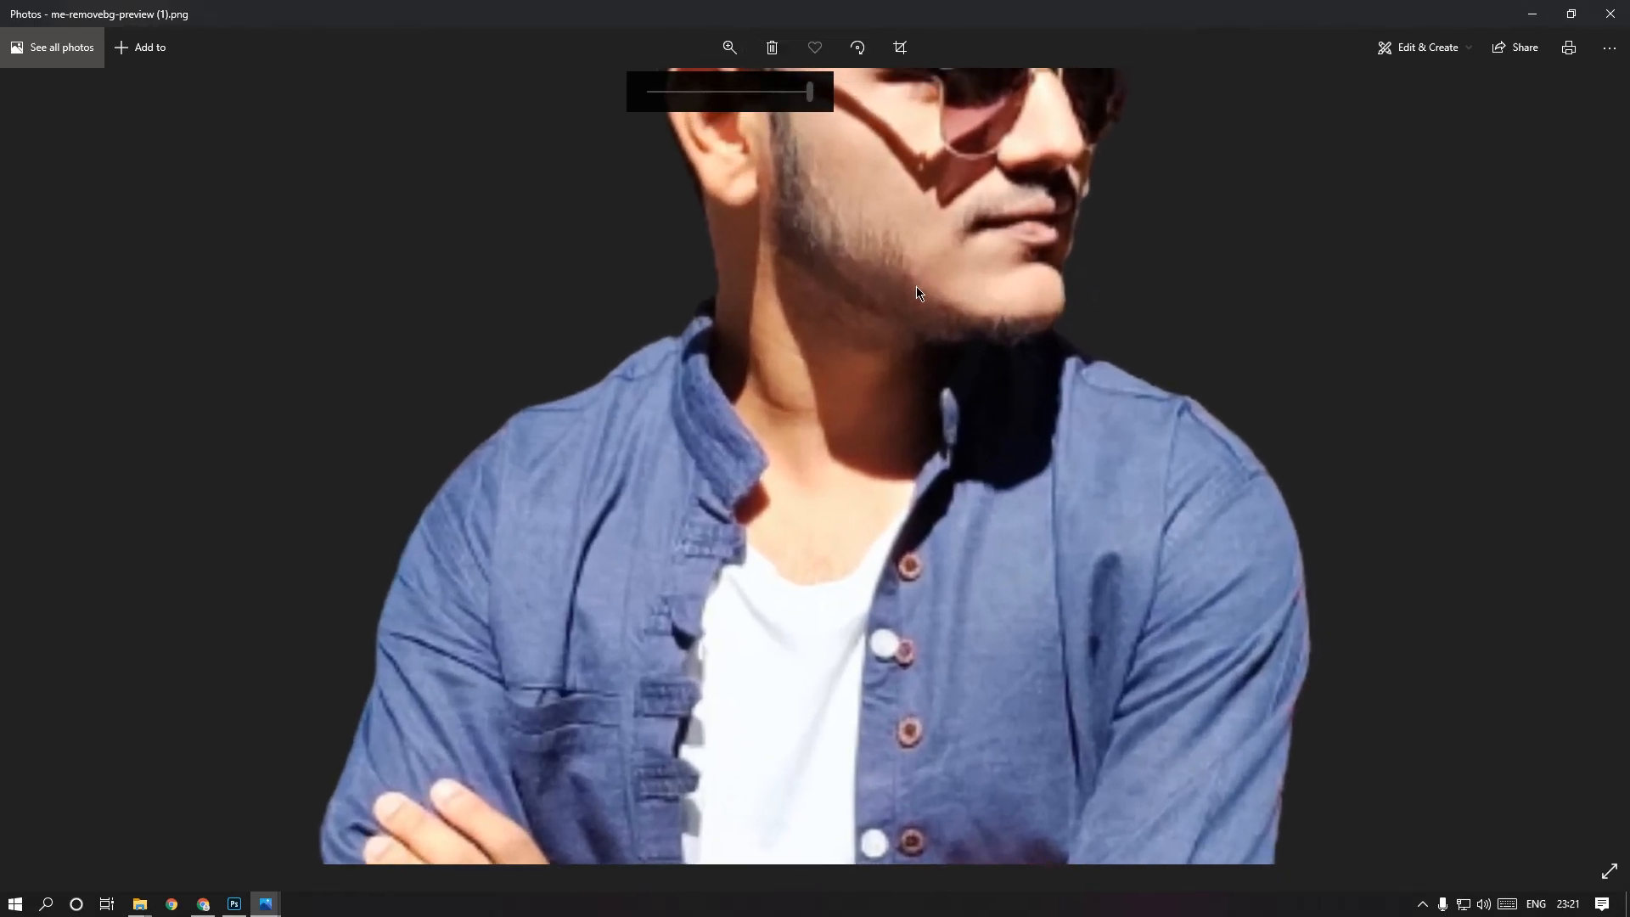
{"action": "left_click_drag", "start_coordinate": [920, 279], "coordinate": [844, 436]}
Step: Return to the me without background.png window and examine the face at a magnification comparable to the preview's
{"action": "left_click", "coordinate": [272, 902]}
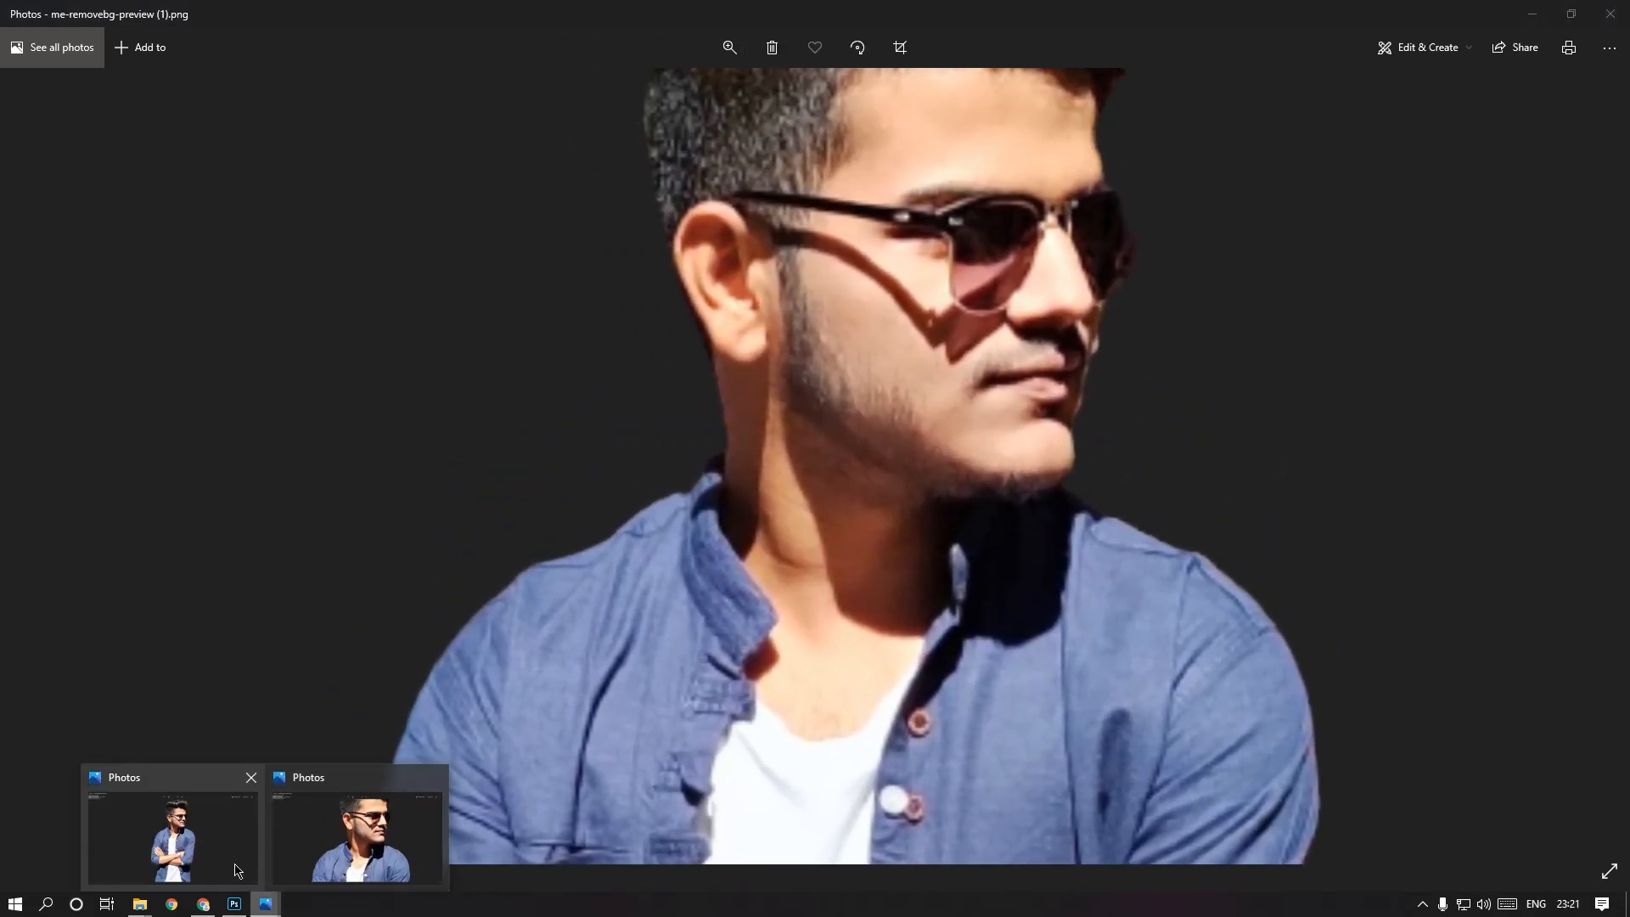
{"action": "left_click", "coordinate": [184, 863]}
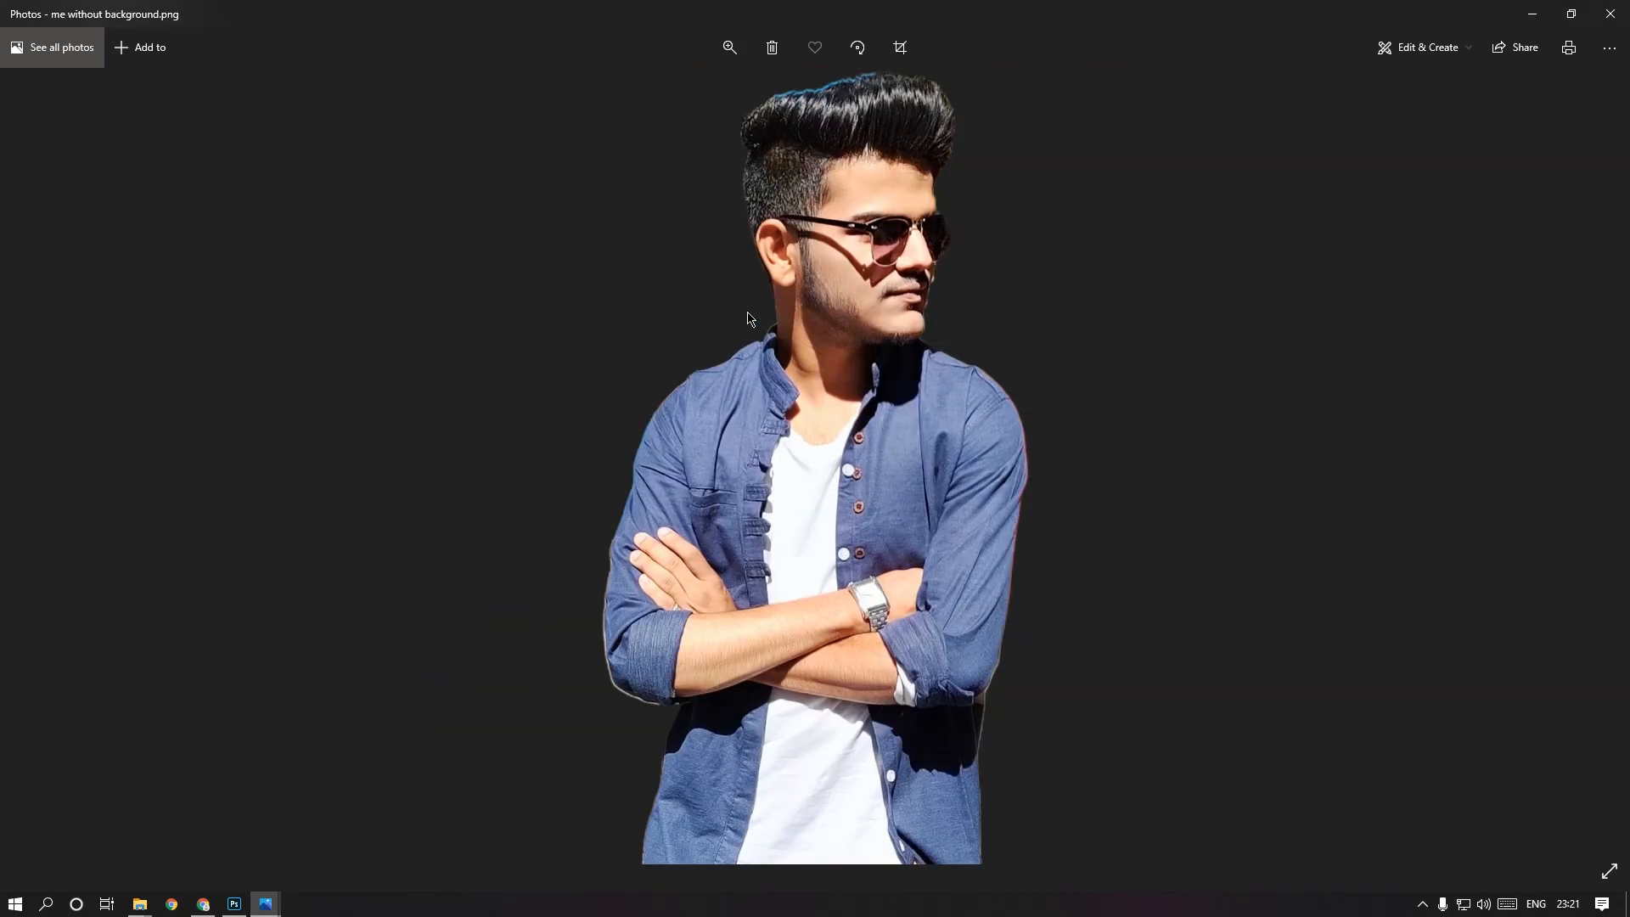
{"action": "scroll", "coordinate": [747, 319], "scroll_direction": "up", "scroll_amount": 2}
{"action": "left_click", "coordinate": [729, 47]}
{"action": "left_click_drag", "start_coordinate": [684, 91], "coordinate": [812, 92]}
{"action": "left_click_drag", "start_coordinate": [858, 247], "coordinate": [694, 818]}
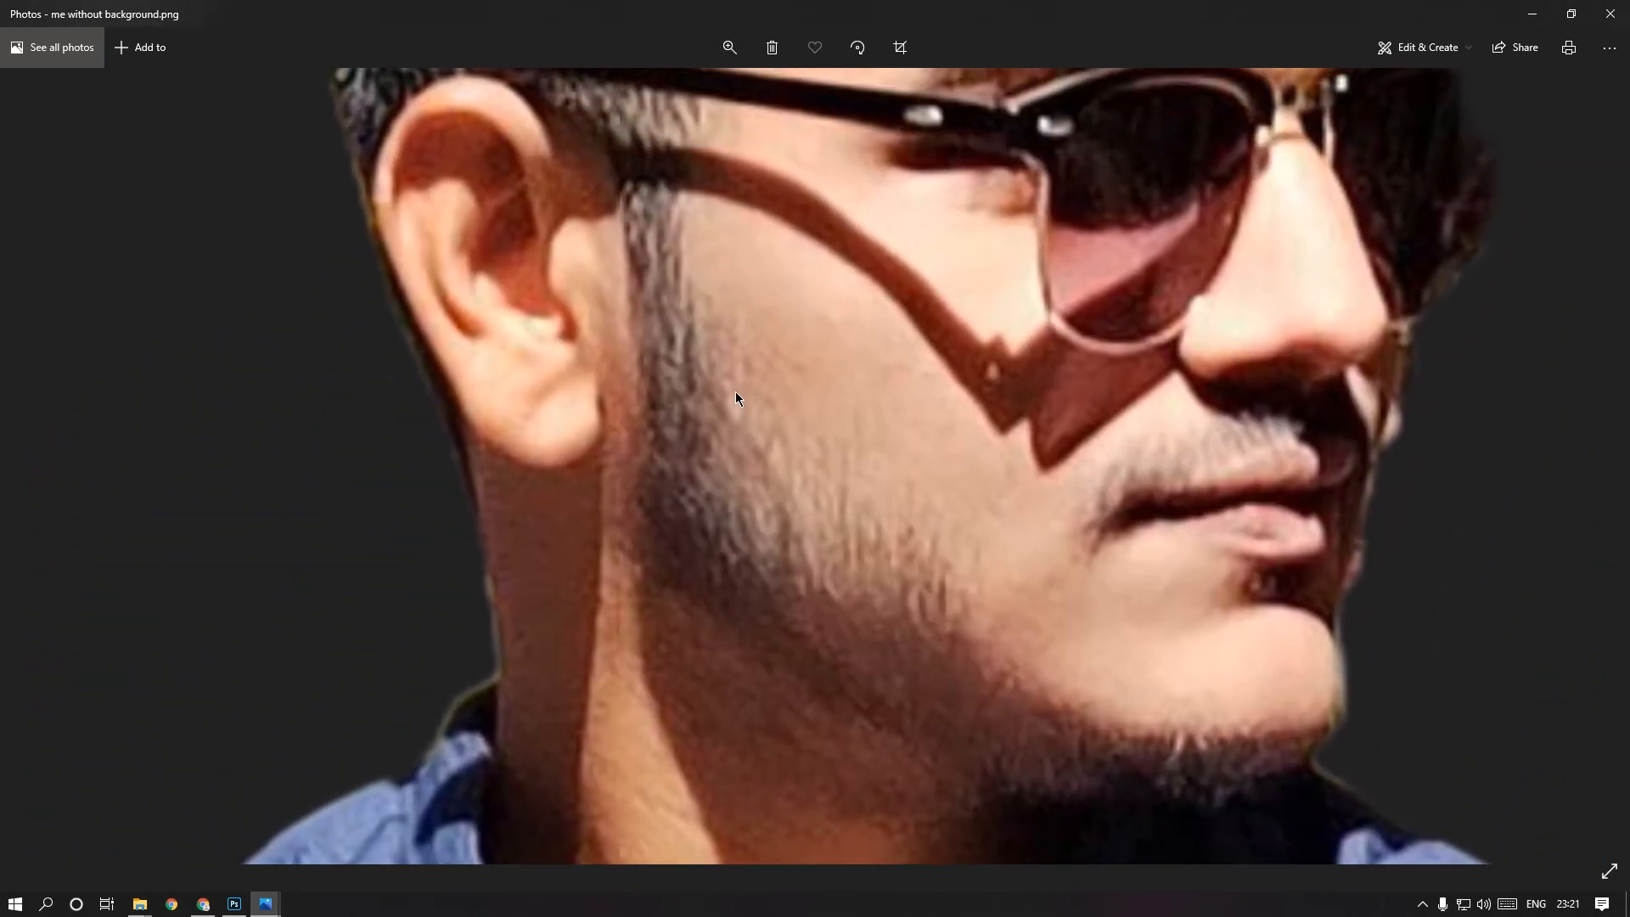
{"action": "left_click", "coordinate": [729, 47]}
{"action": "left_click", "coordinate": [738, 92]}
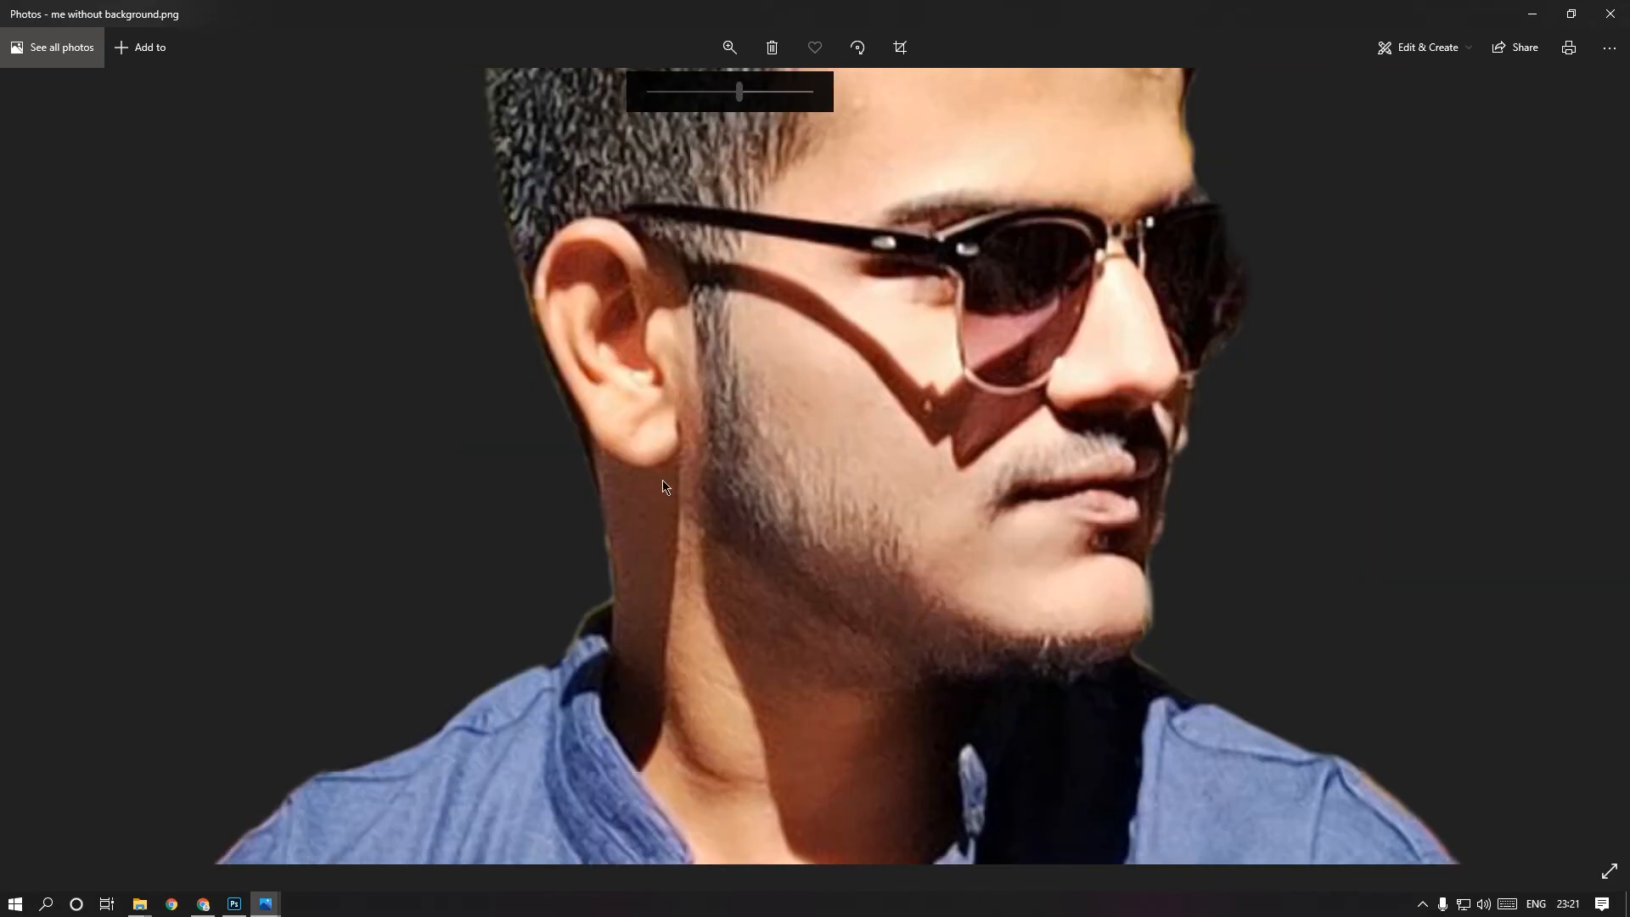
Step: View the me-removebg-preview (1).png image once more, close both Photos windows and minimise Chrome to show the desktop
{"action": "left_click", "coordinate": [265, 903]}
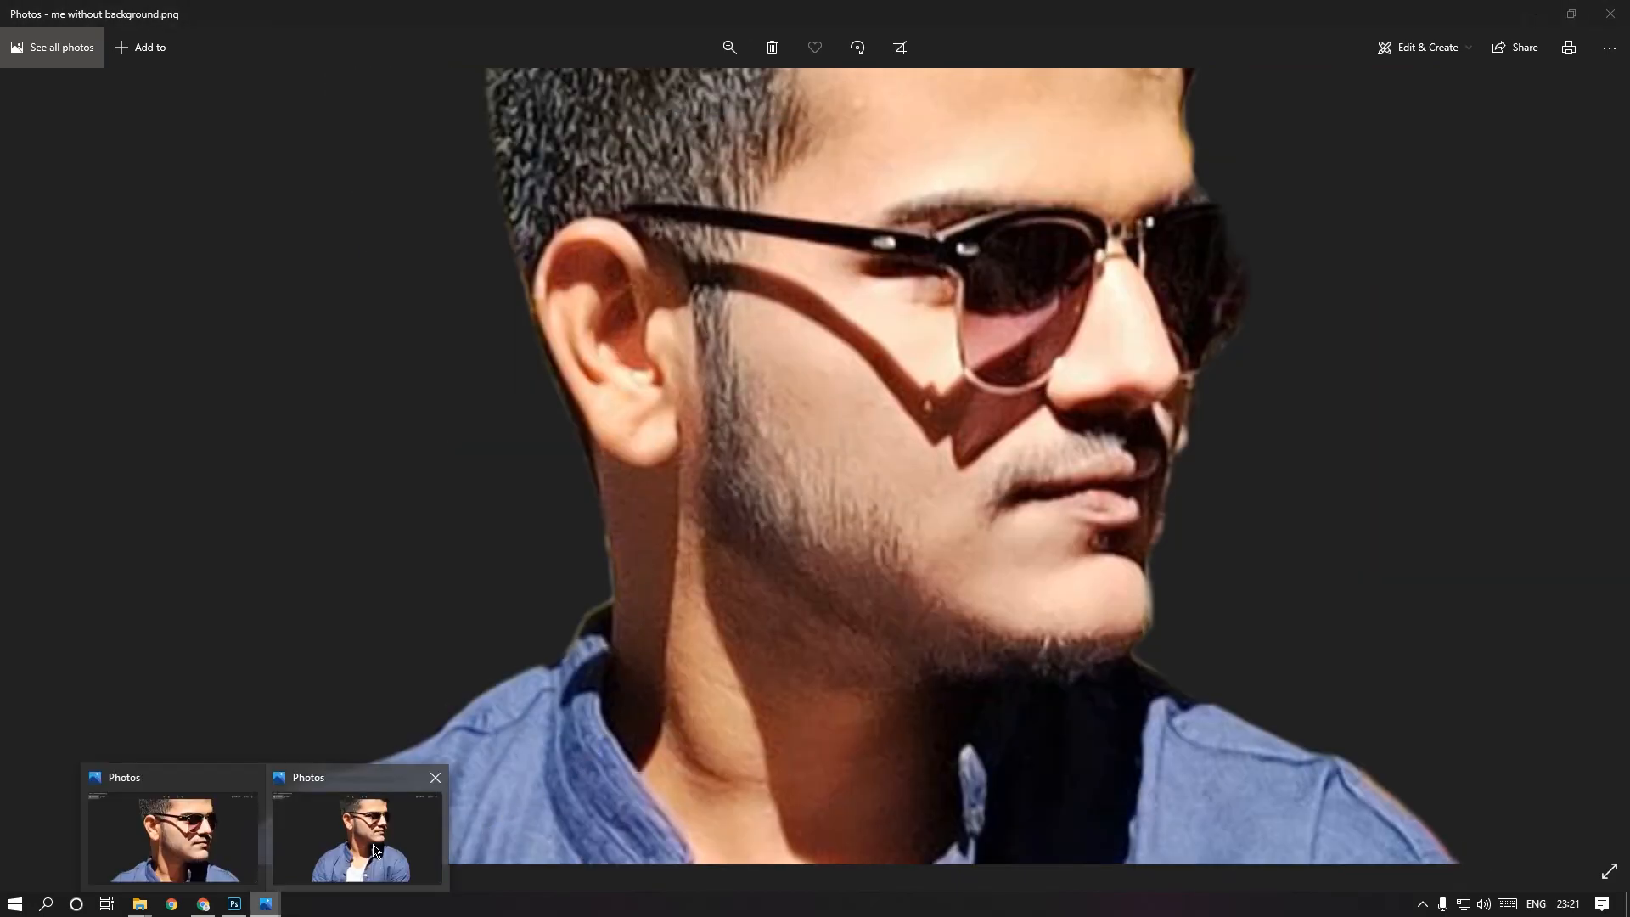
{"action": "left_click", "coordinate": [372, 836]}
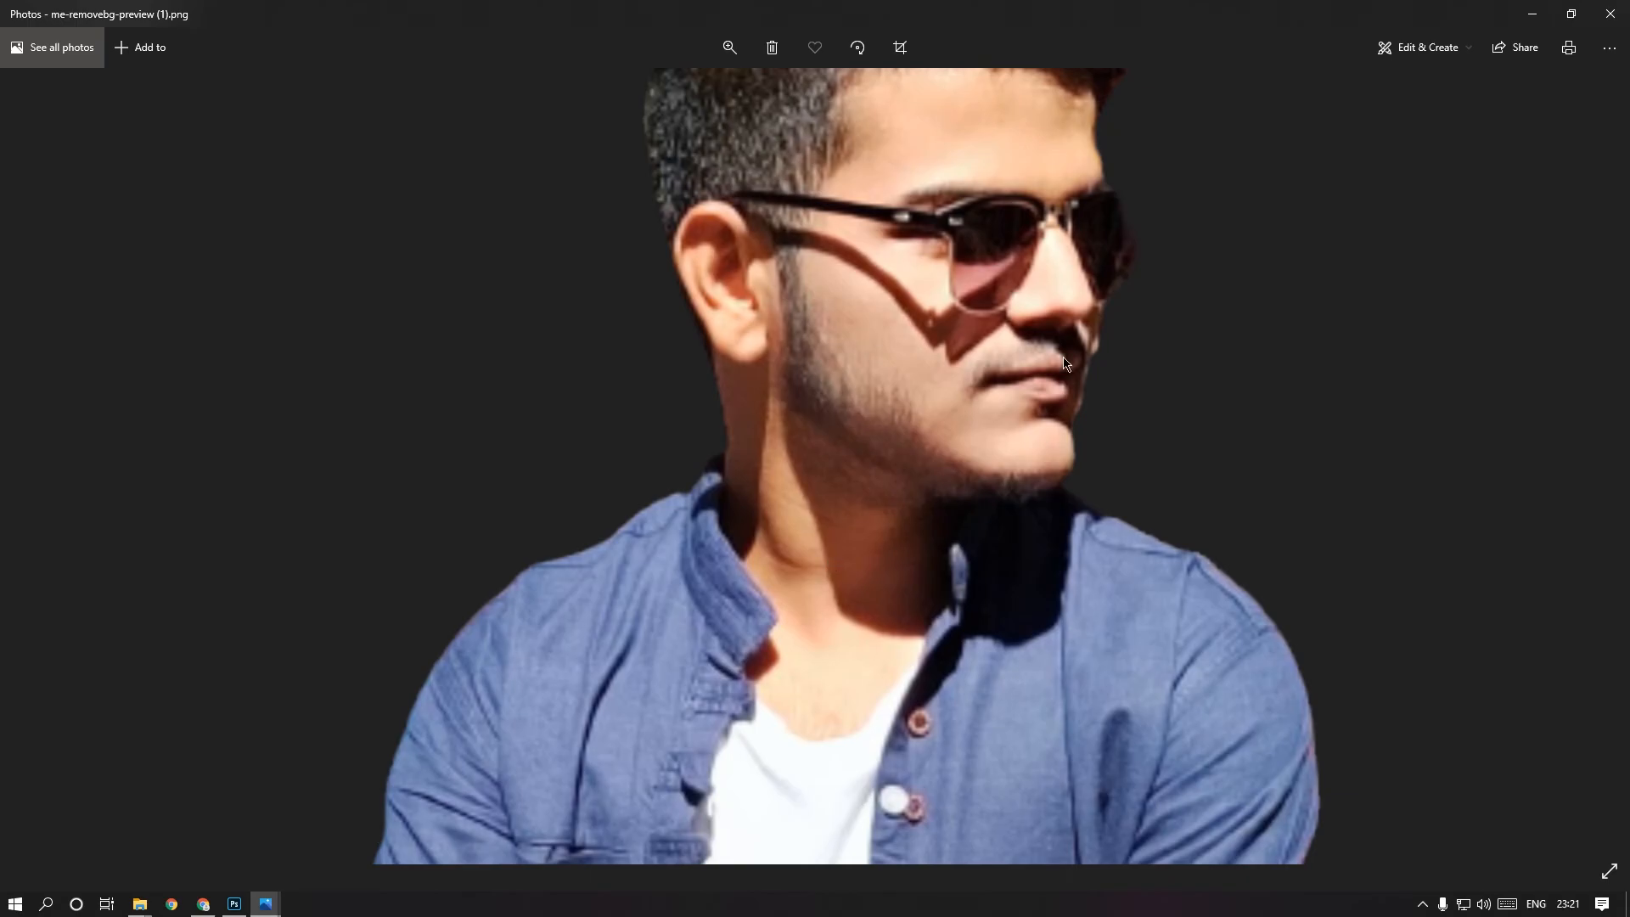
{"action": "left_click", "coordinate": [1610, 14]}
{"action": "left_click", "coordinate": [1610, 14]}
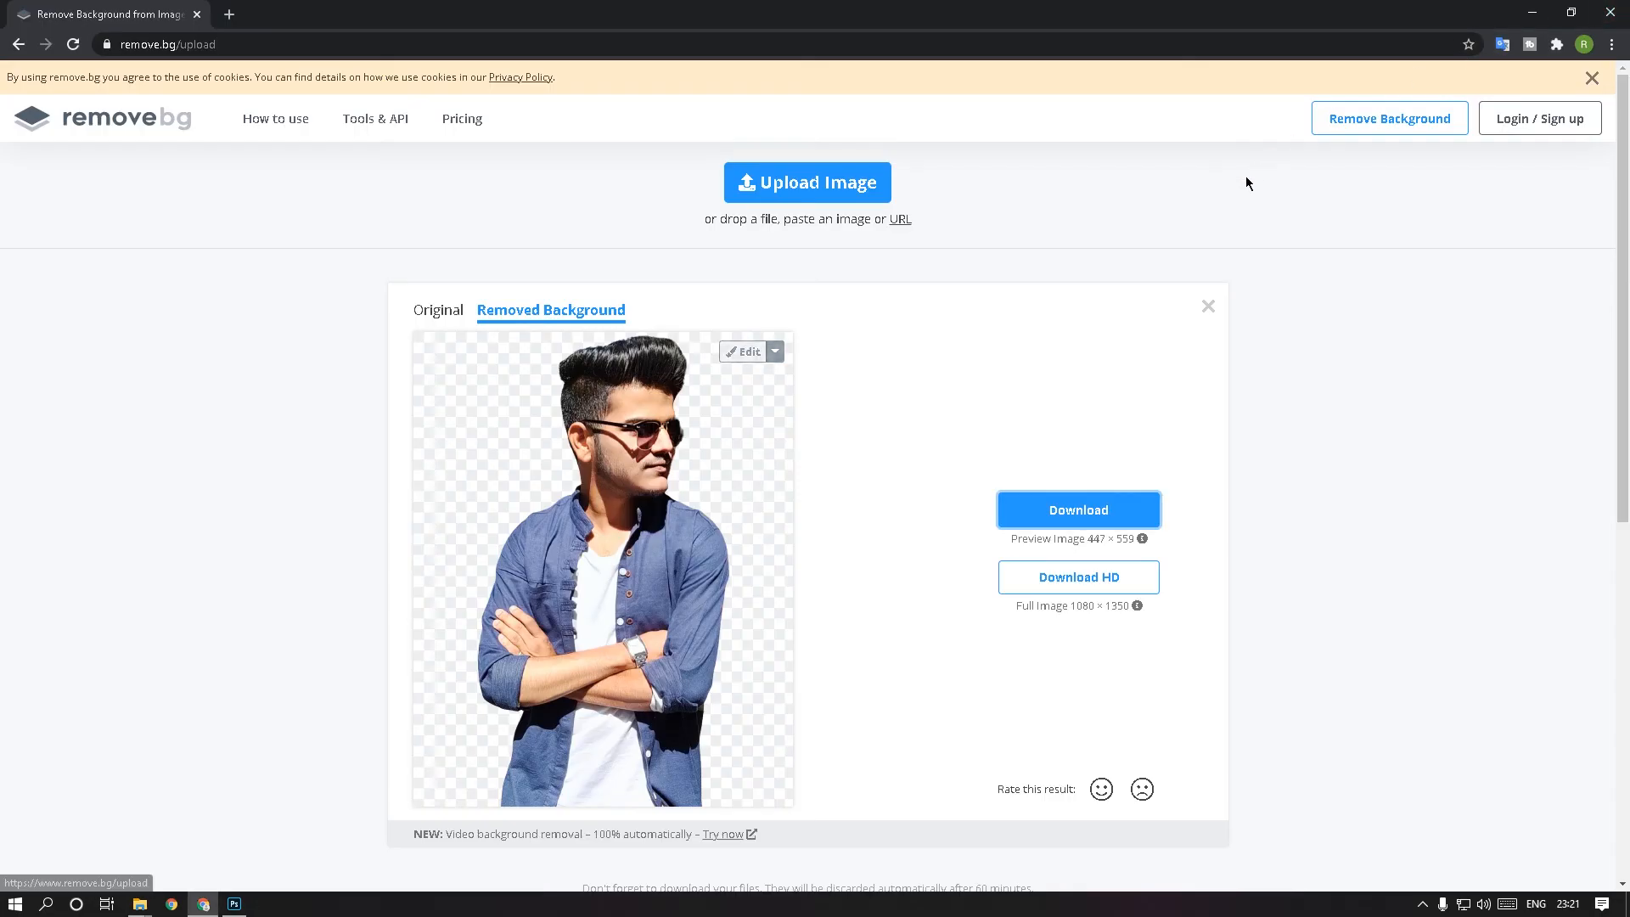
{"action": "left_click", "coordinate": [1532, 12]}
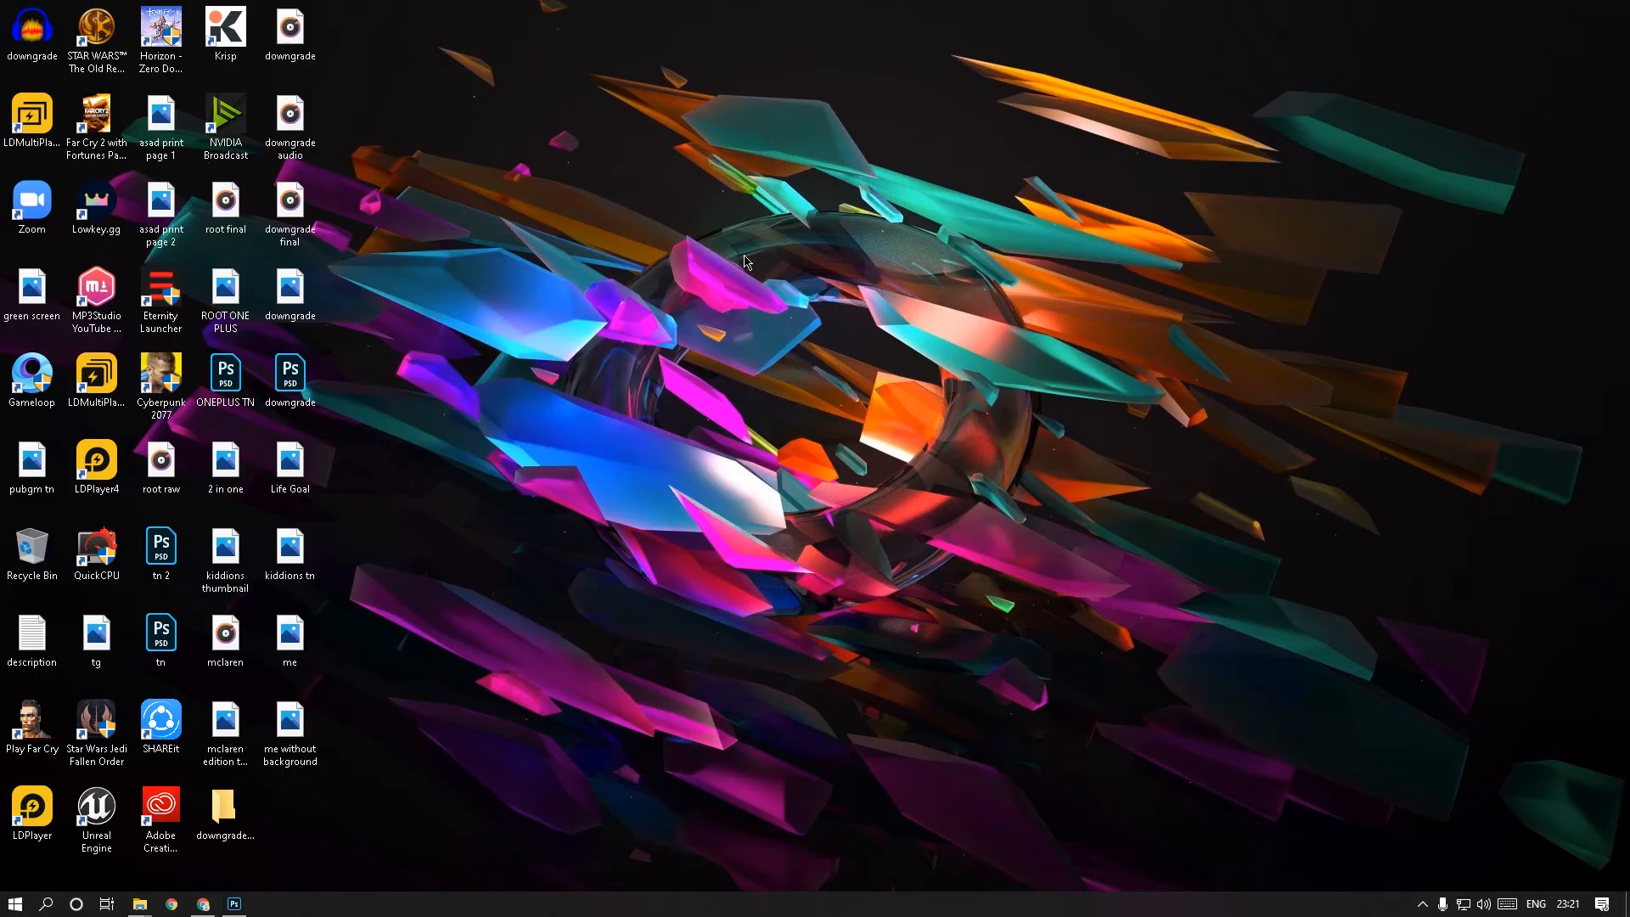